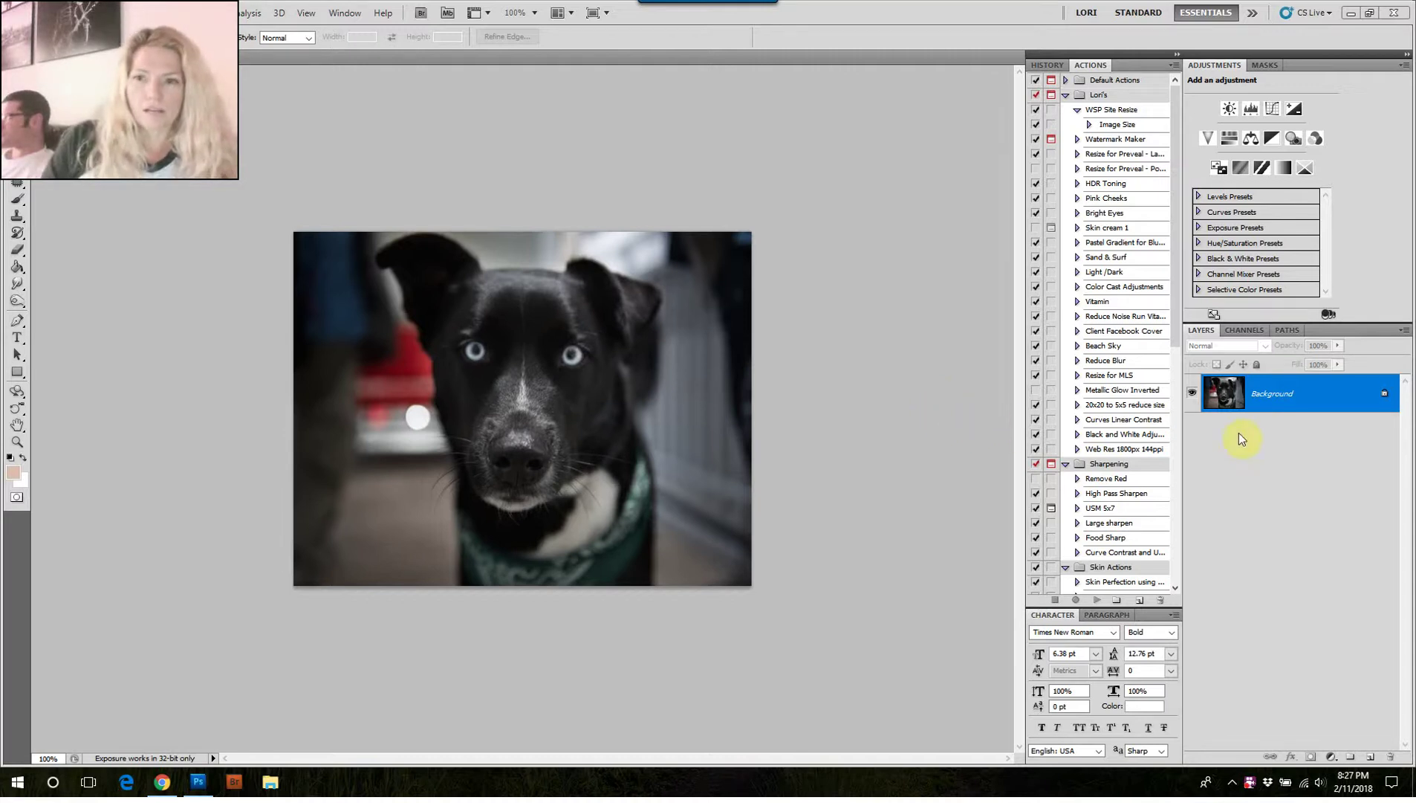
Step: Duplicate the Background layer and prepare the Clone Stamp with a smaller brush beside the white light spot next to the dog
{"action": "key", "text": "ctrl+j"}
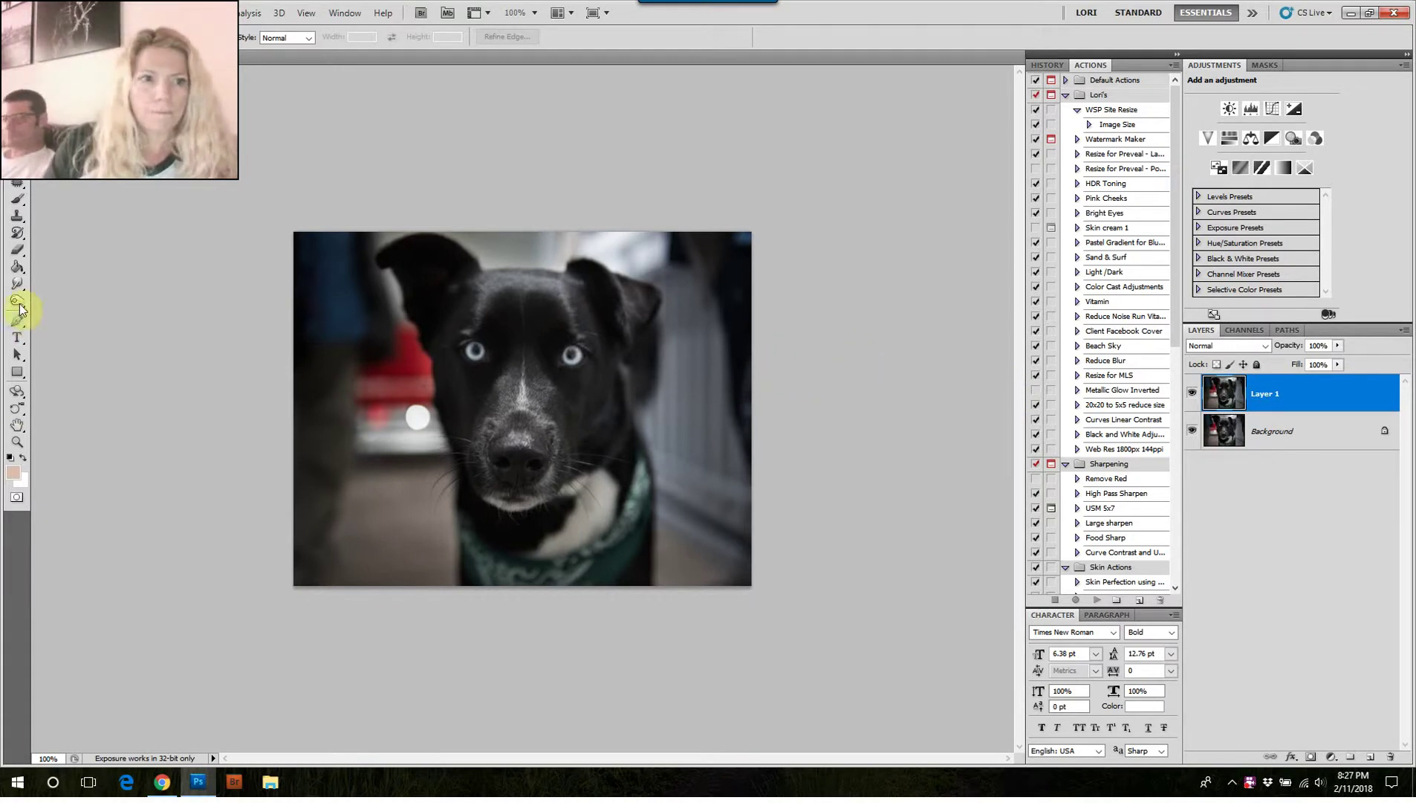
{"action": "left_click", "coordinate": [21, 217]}
{"action": "key", "text": "ctrl+plus"}
{"action": "key", "text": "ctrl+plus"}
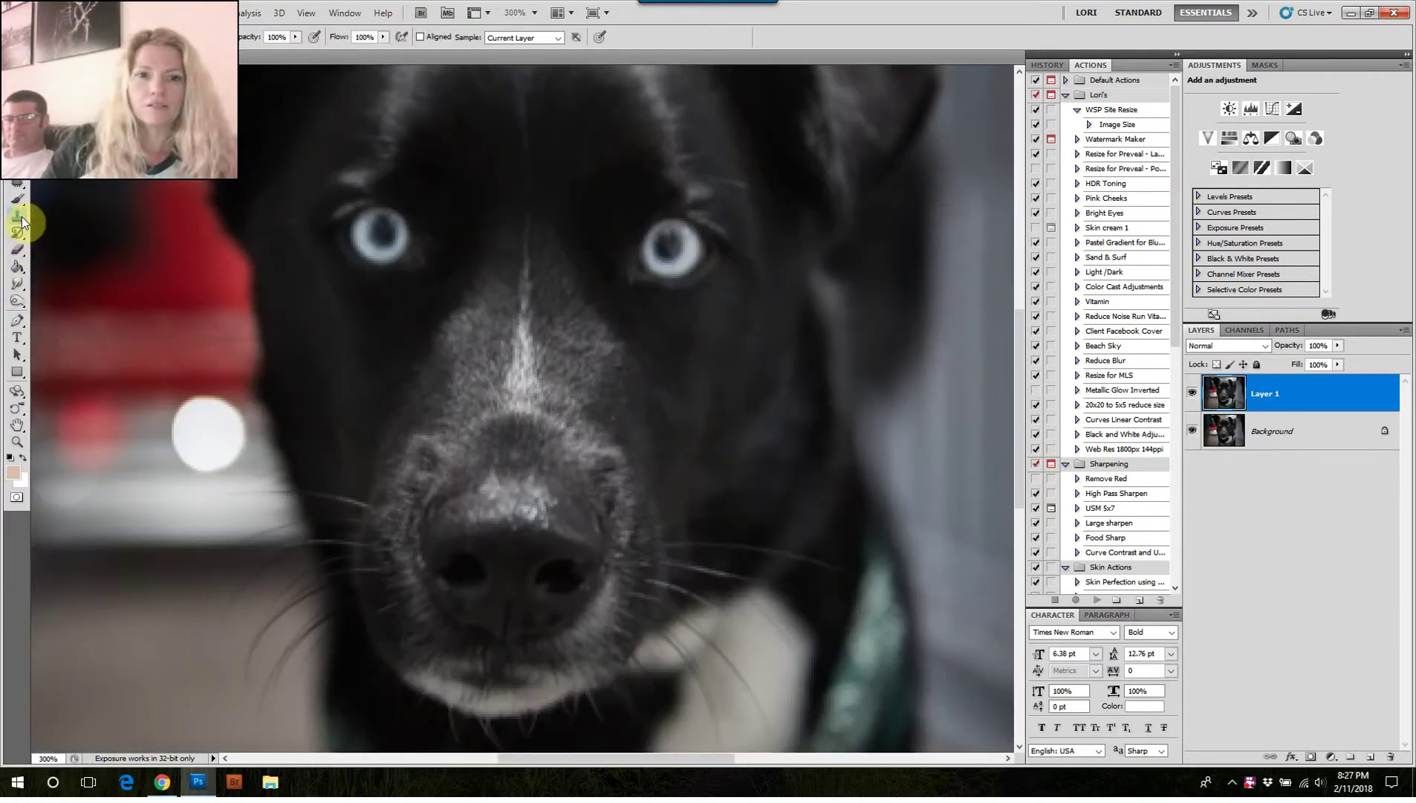
{"action": "mouse_move", "coordinate": [341, 413]}
{"action": "left_mouse_down"}
{"action": "mouse_move", "coordinate": [630, 325]}
{"action": "mouse_move", "coordinate": [732, 271]}
{"action": "left_mouse_up"}
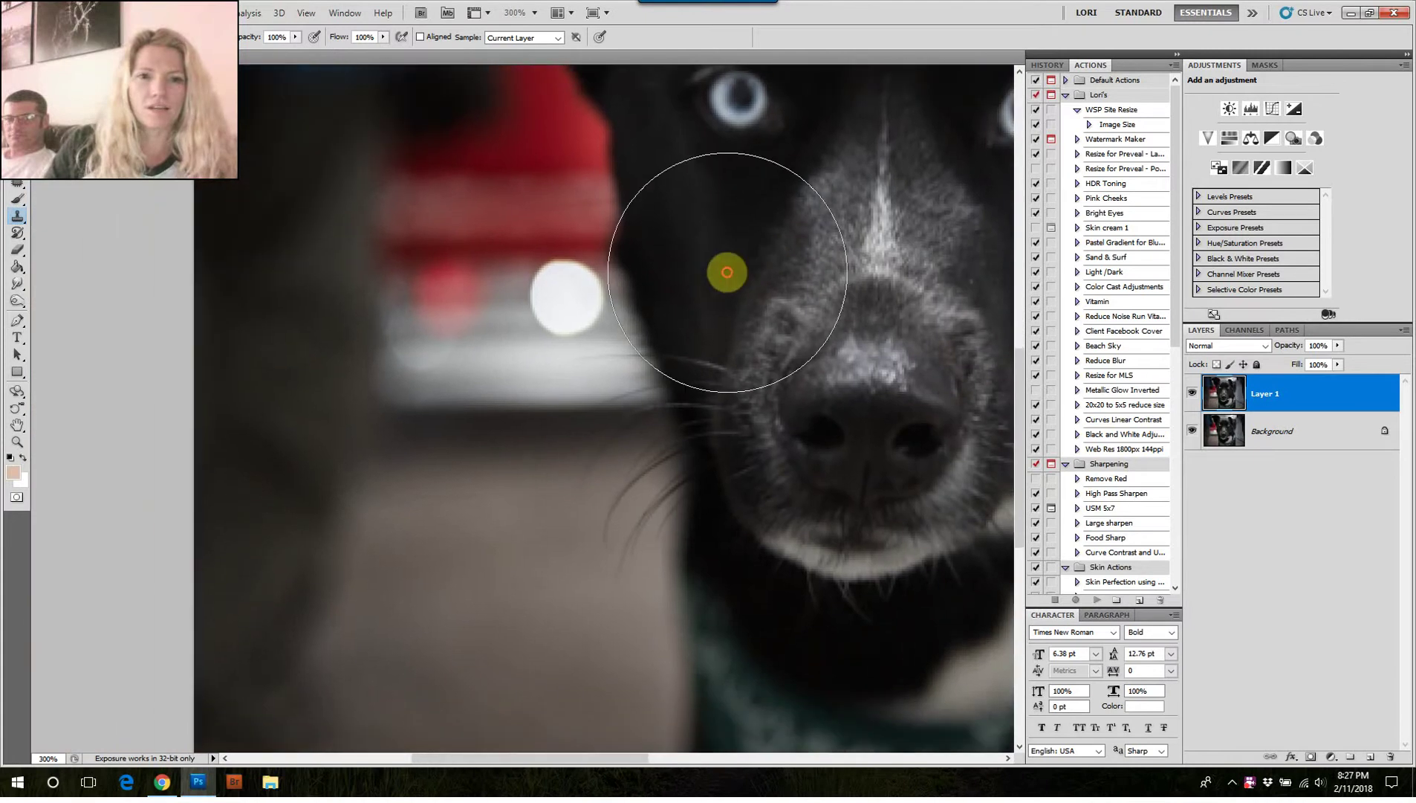
{"action": "left_click_drag", "start_coordinate": [535, 323], "coordinate": [460, 330]}
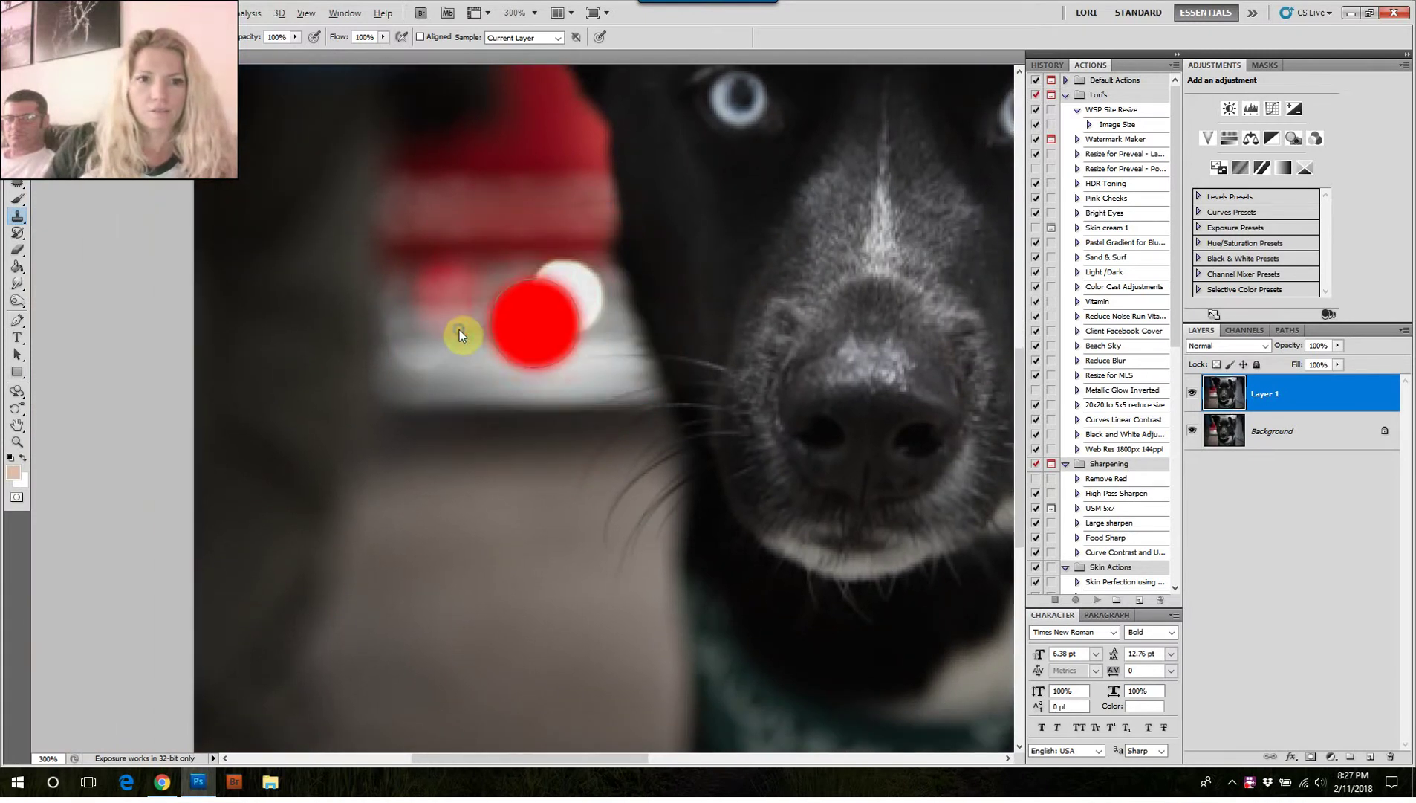
{"action": "left_click_drag", "start_coordinate": [480, 268], "coordinate": [458, 270]}
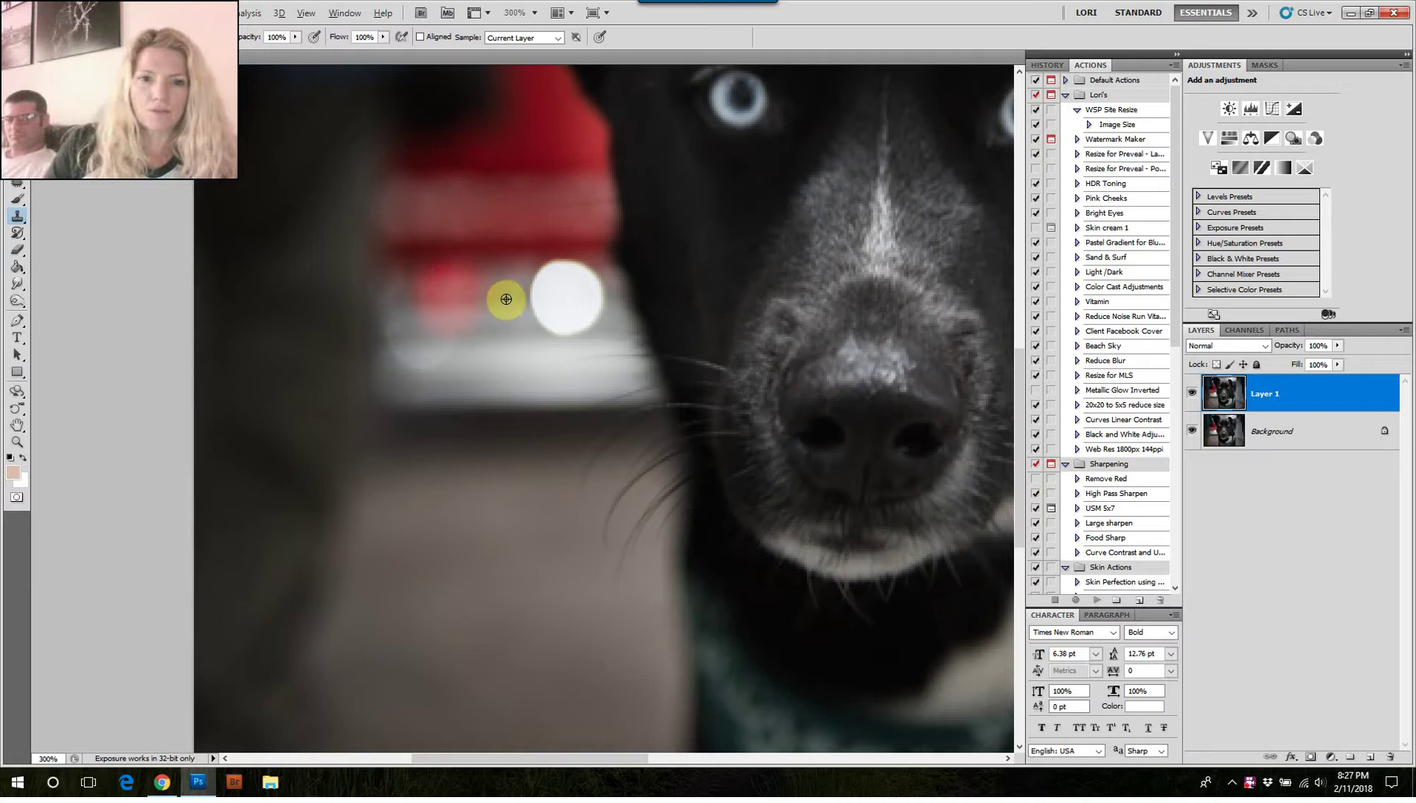
Step: Clone adjacent grey texture across the middle and lower parts of the white light spot
{"action": "left_click", "coordinate": [506, 299], "text": "alt"}
{"action": "left_click", "coordinate": [512, 299], "text": "alt"}
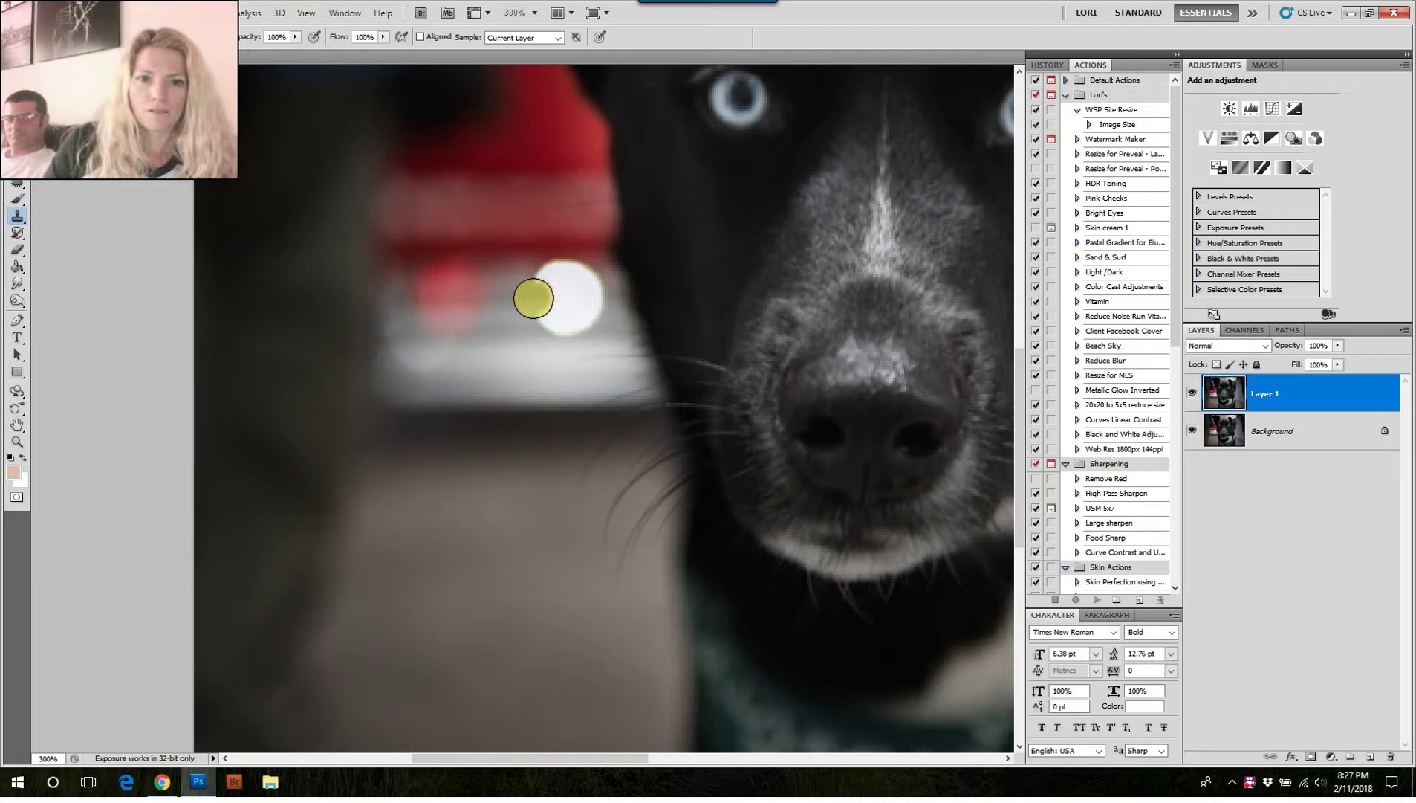
{"action": "left_click_drag", "start_coordinate": [534, 298], "coordinate": [590, 298]}
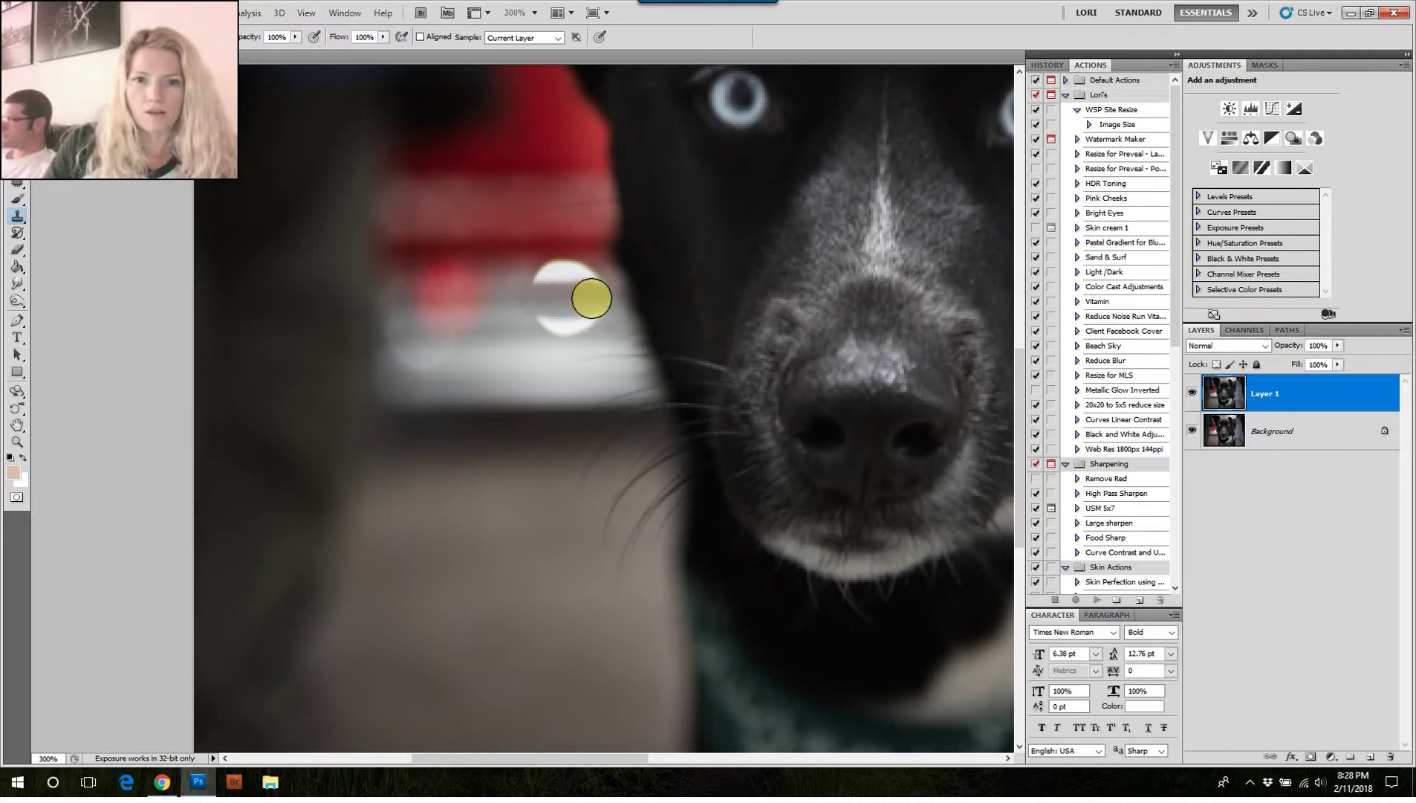
{"action": "left_click", "coordinate": [520, 330], "text": "alt"}
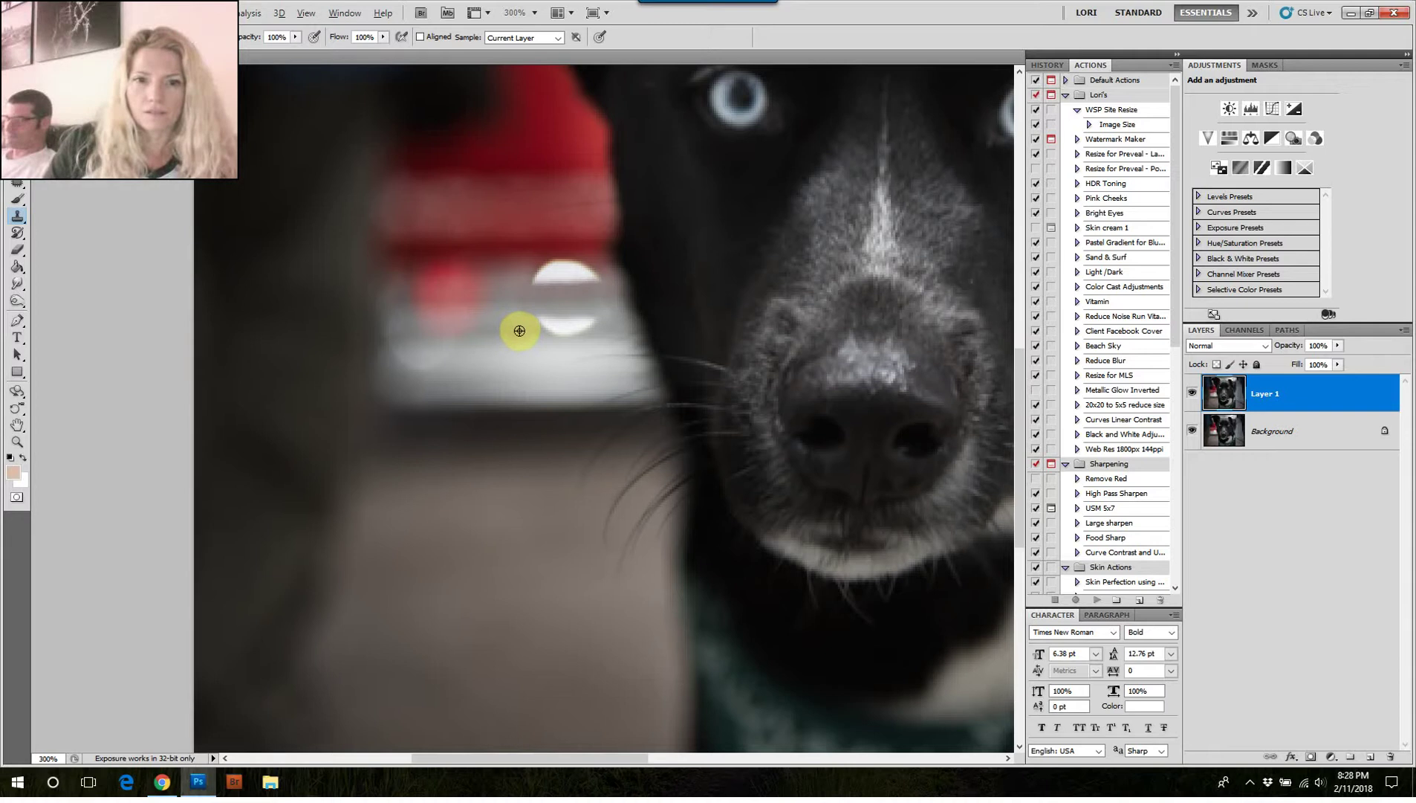
{"action": "left_click_drag", "start_coordinate": [537, 331], "coordinate": [581, 331]}
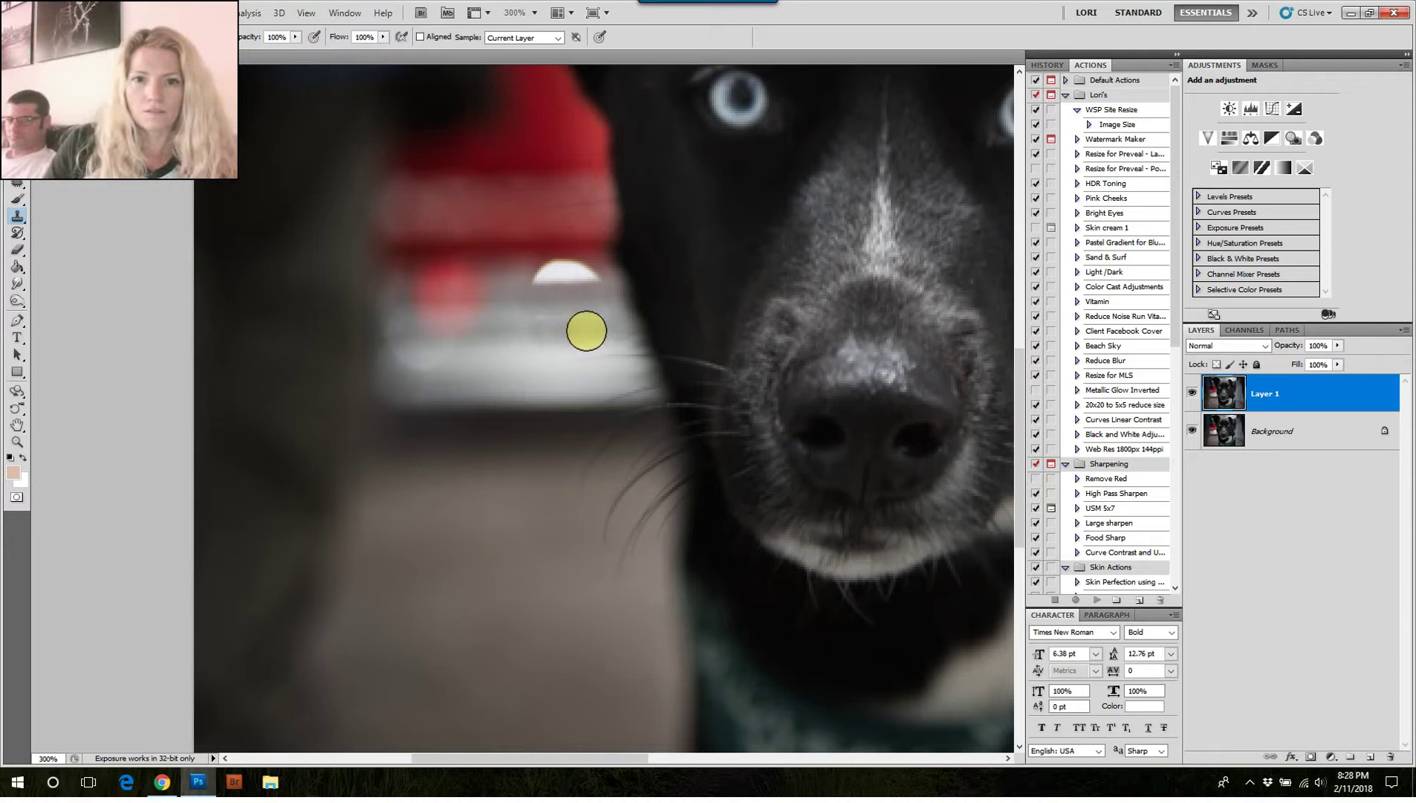
Step: Blend the cloned grey band with more Clone Stamp dabs just below the spot's remaining white part
{"action": "left_click_drag", "start_coordinate": [504, 317], "coordinate": [539, 318]}
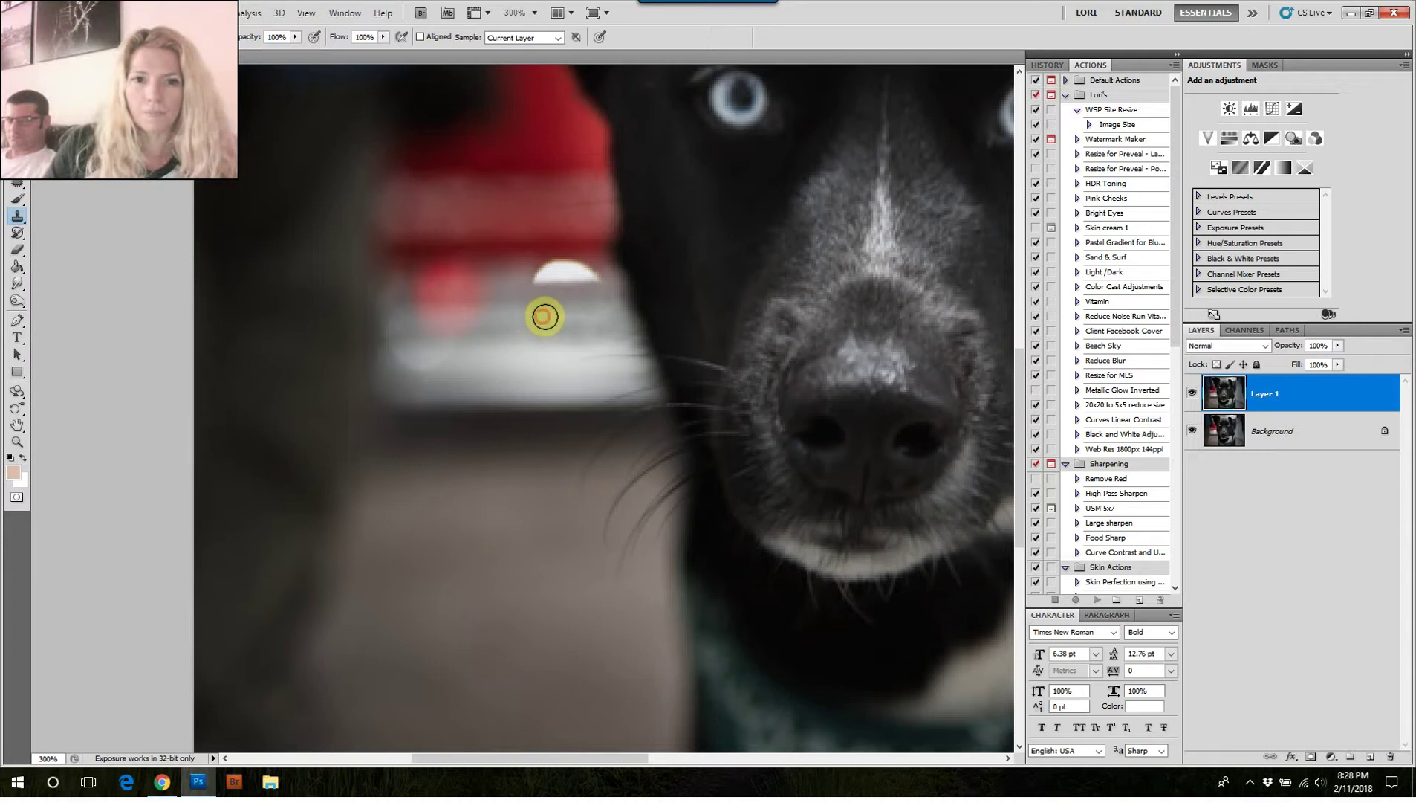
{"action": "left_click", "coordinate": [568, 316]}
{"action": "left_click", "coordinate": [580, 316]}
{"action": "left_click", "coordinate": [596, 315]}
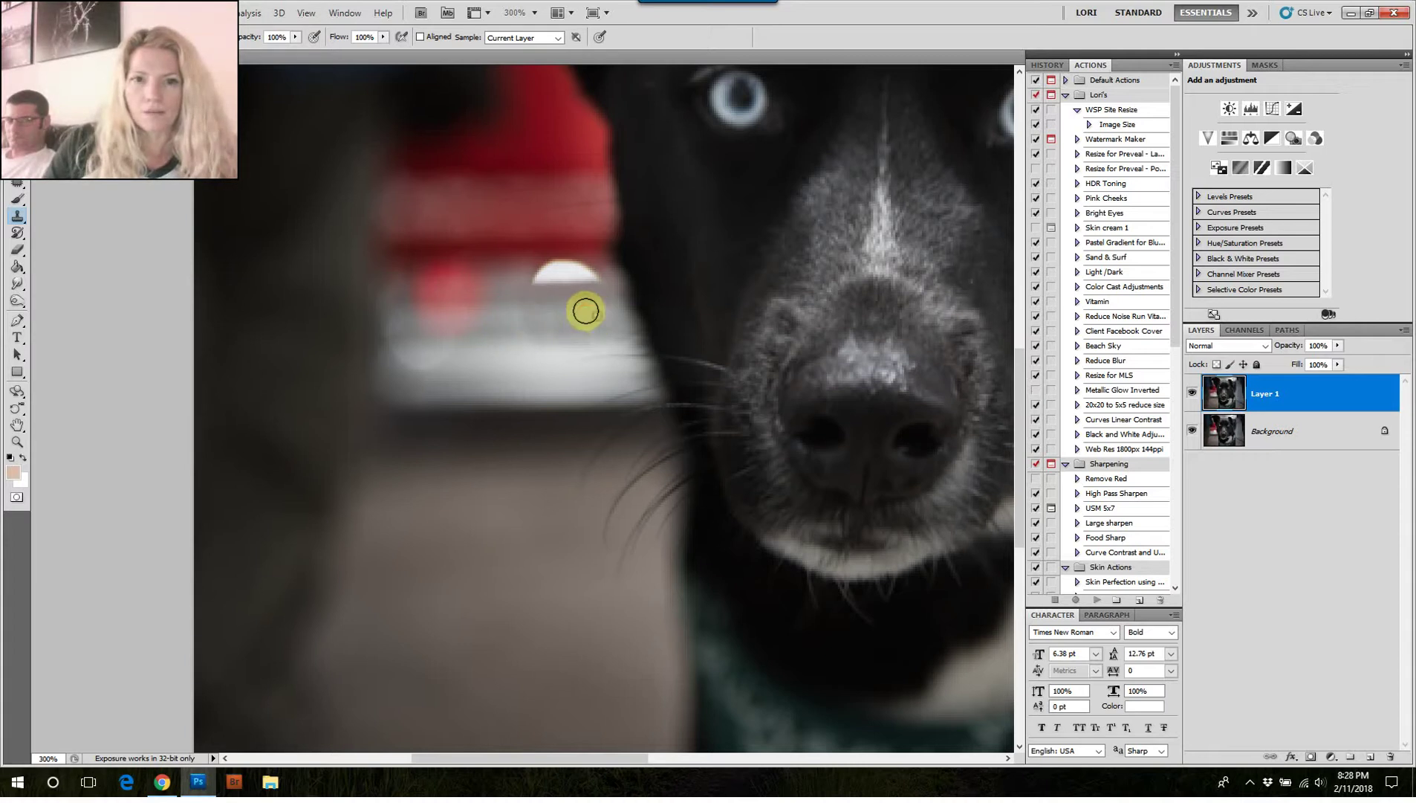
Step: Clone over the remaining upper part of the white spot, trying Aligned sampling and turning it back off
{"action": "mouse_move", "coordinate": [541, 271]}
{"action": "left_mouse_down"}
{"action": "mouse_move", "coordinate": [594, 266]}
{"action": "mouse_move", "coordinate": [522, 265]}
{"action": "mouse_move", "coordinate": [566, 253]}
{"action": "mouse_move", "coordinate": [534, 246]}
{"action": "mouse_move", "coordinate": [474, 190]}
{"action": "mouse_move", "coordinate": [448, 72]}
{"action": "left_mouse_up"}
{"action": "left_click", "coordinate": [420, 37]}
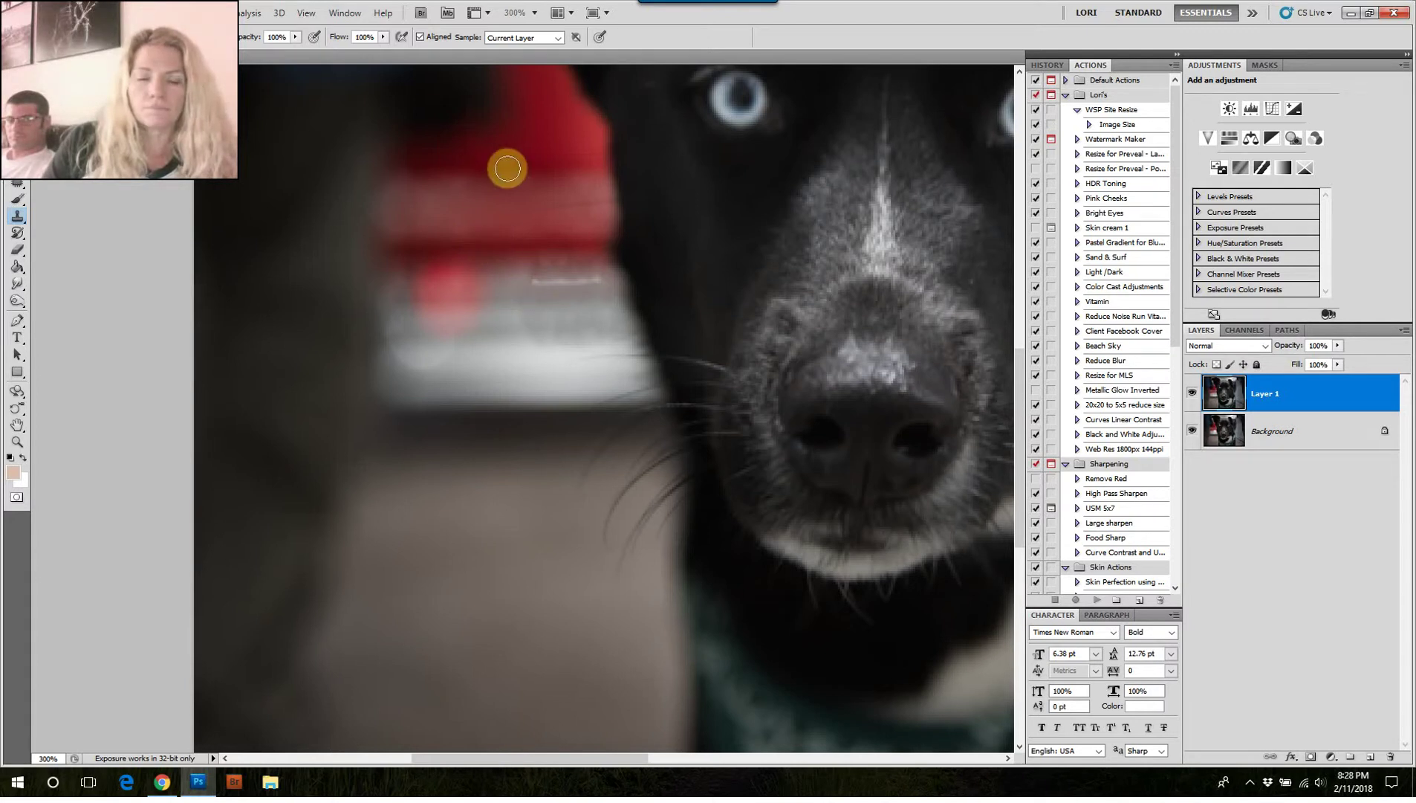
{"action": "left_click", "coordinate": [494, 256], "text": "alt"}
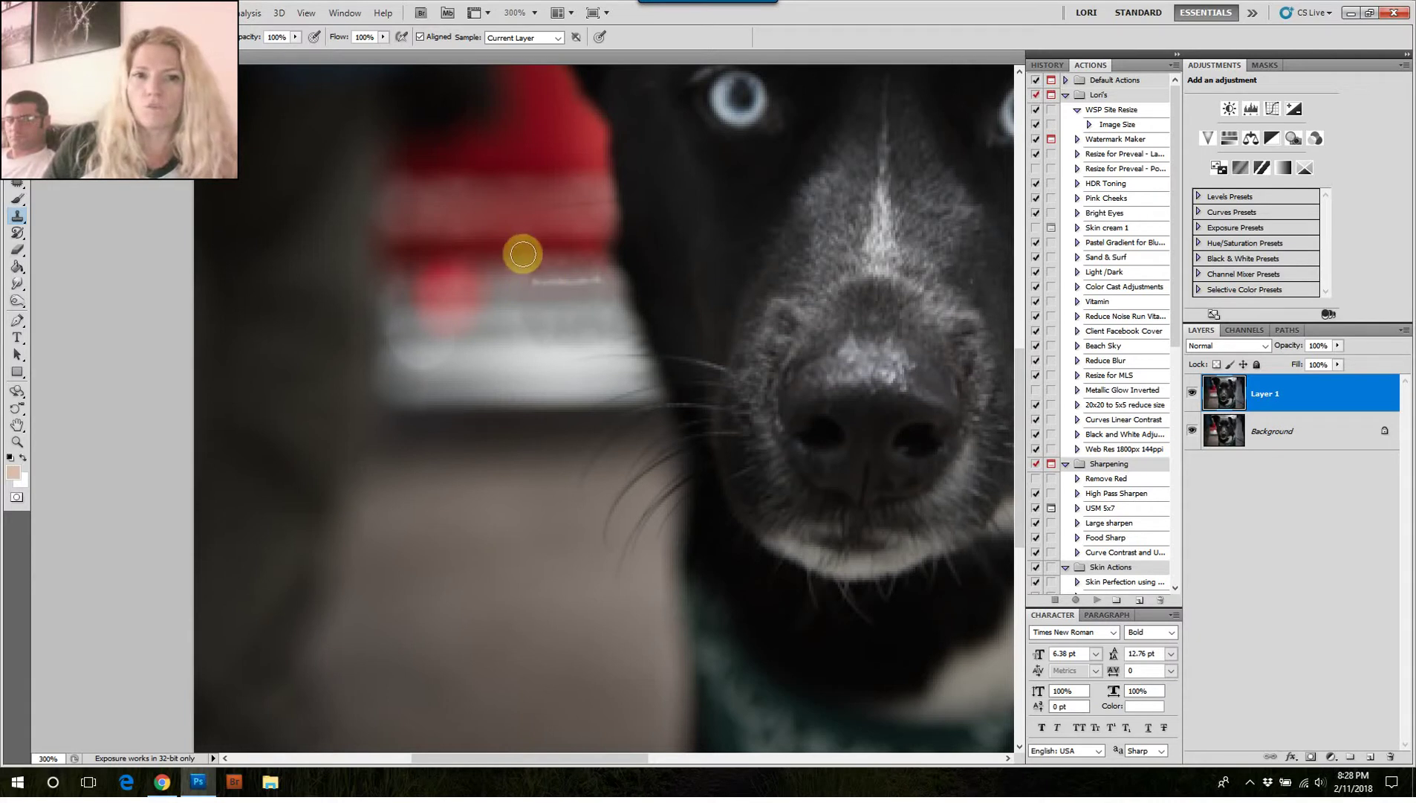
{"action": "left_click", "coordinate": [467, 90]}
{"action": "left_click", "coordinate": [421, 37]}
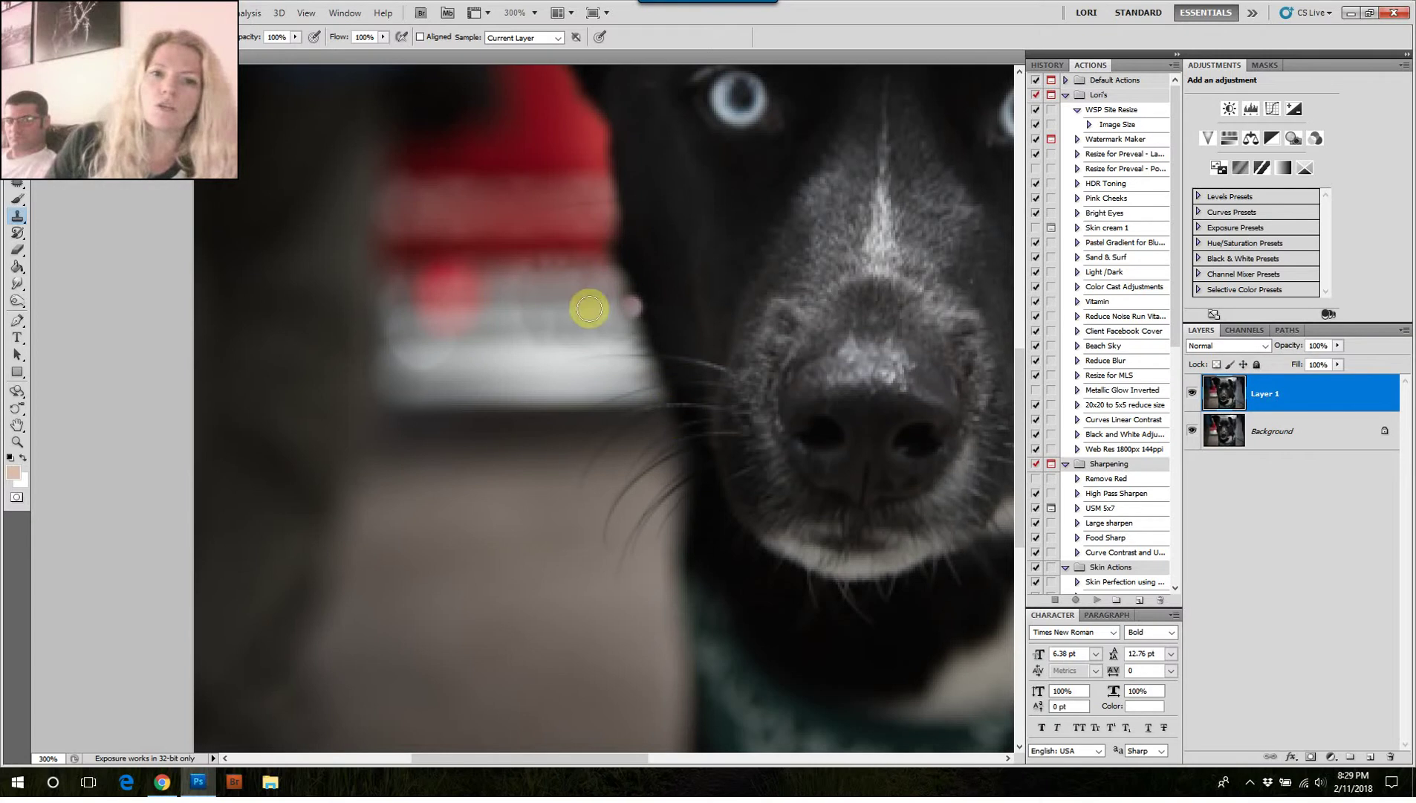
Step: Compare the retouch with the original by toggling Layer 1's visibility, and merge the visible layers
{"action": "key", "text": "ctrl+1"}
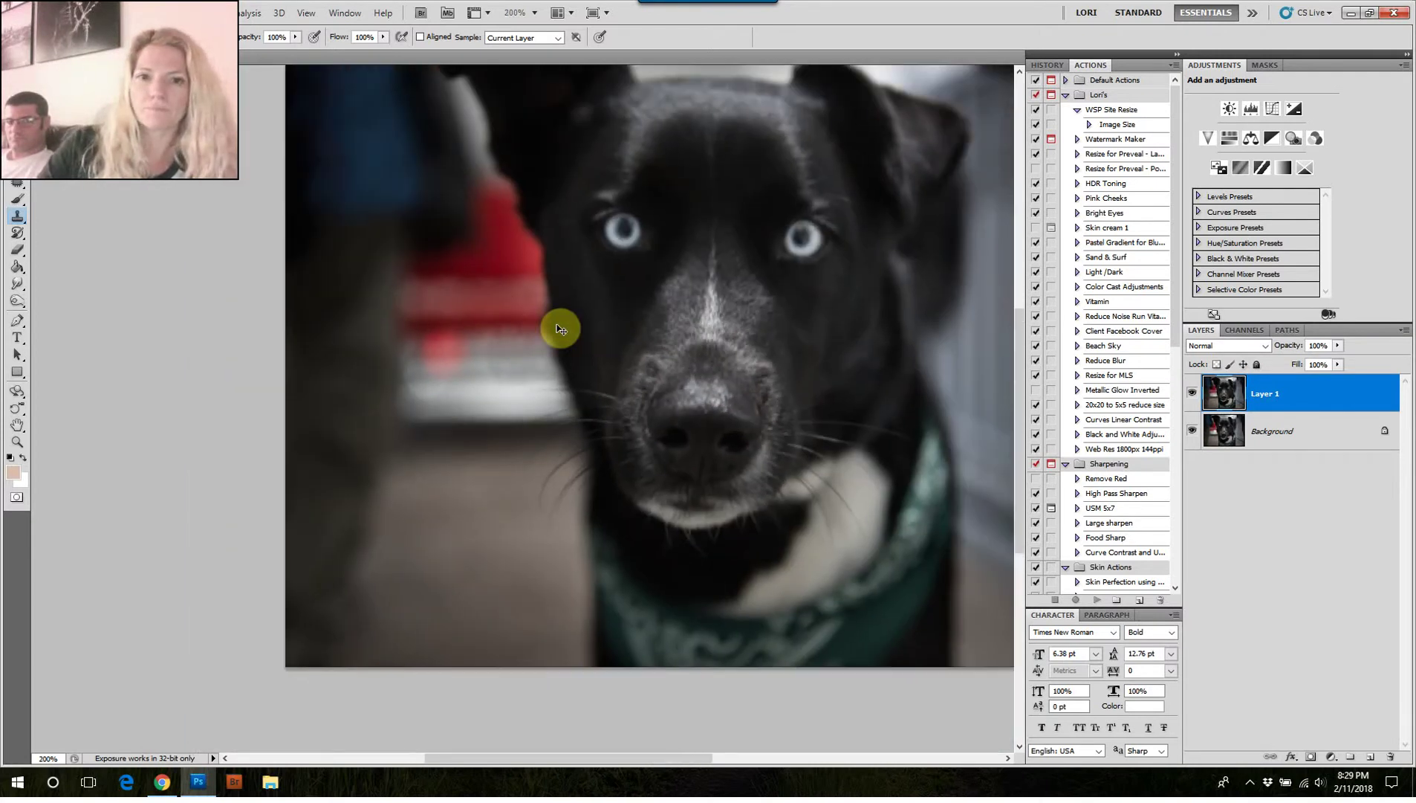
{"action": "left_click", "coordinate": [1192, 395]}
{"action": "left_click", "coordinate": [1193, 395]}
{"action": "left_click", "coordinate": [1193, 395]}
{"action": "left_click", "coordinate": [1192, 394]}
{"action": "key", "text": "ctrl+plus"}
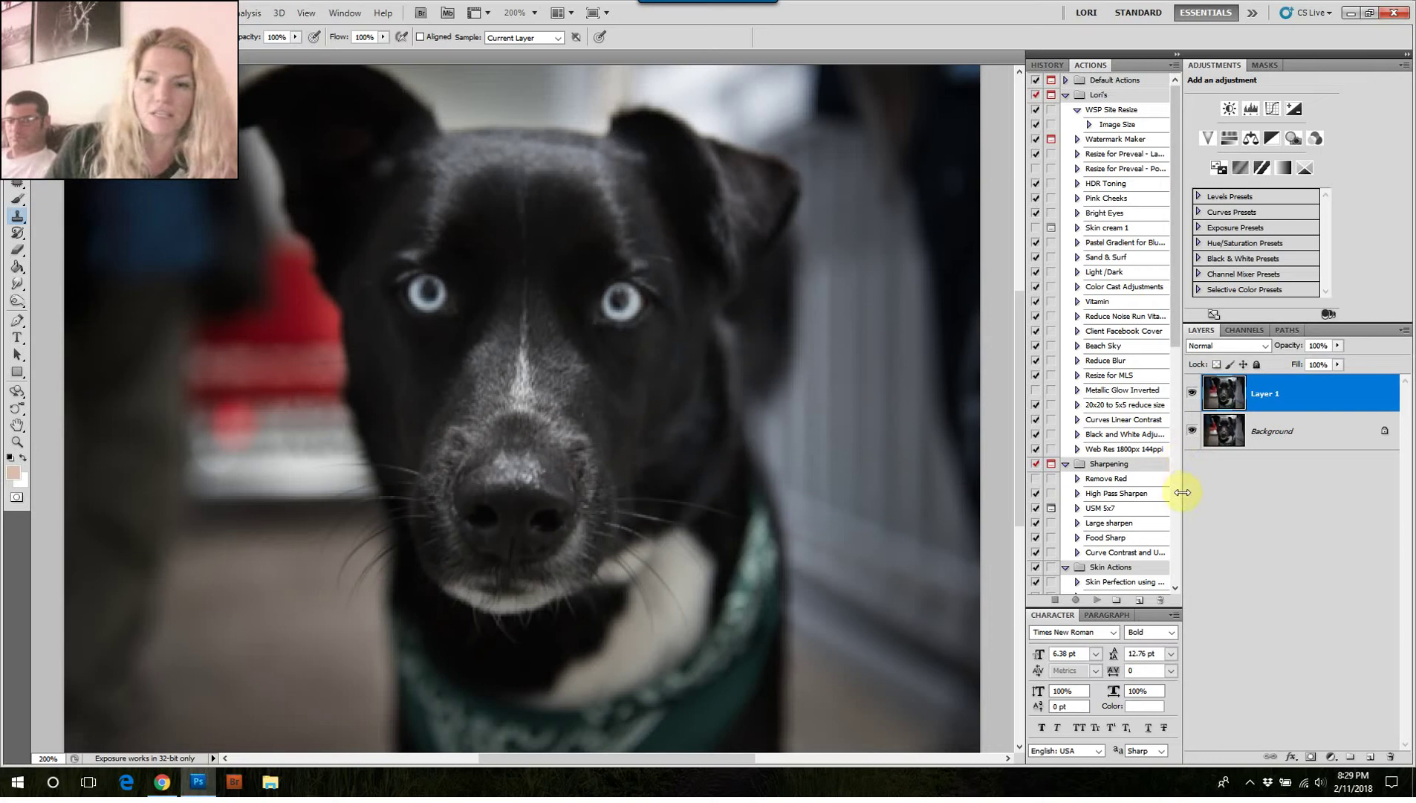
{"action": "key", "text": "ctrl+e"}
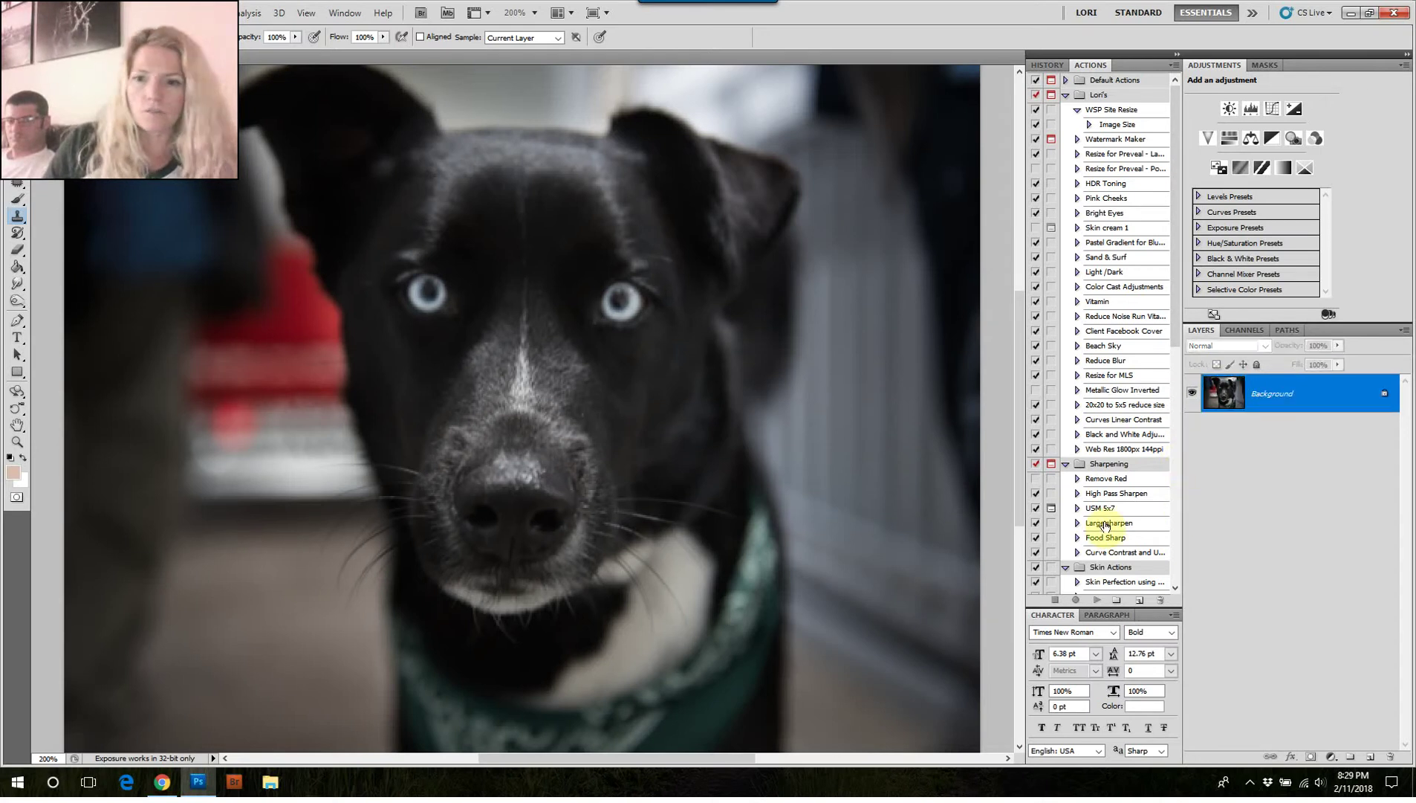
Step: Duplicate the merged Background layer and switch to the Brush tool for the retouched area beside the dog
{"action": "scroll", "coordinate": [1106, 524], "scroll_direction": "down", "scroll_amount": 8}
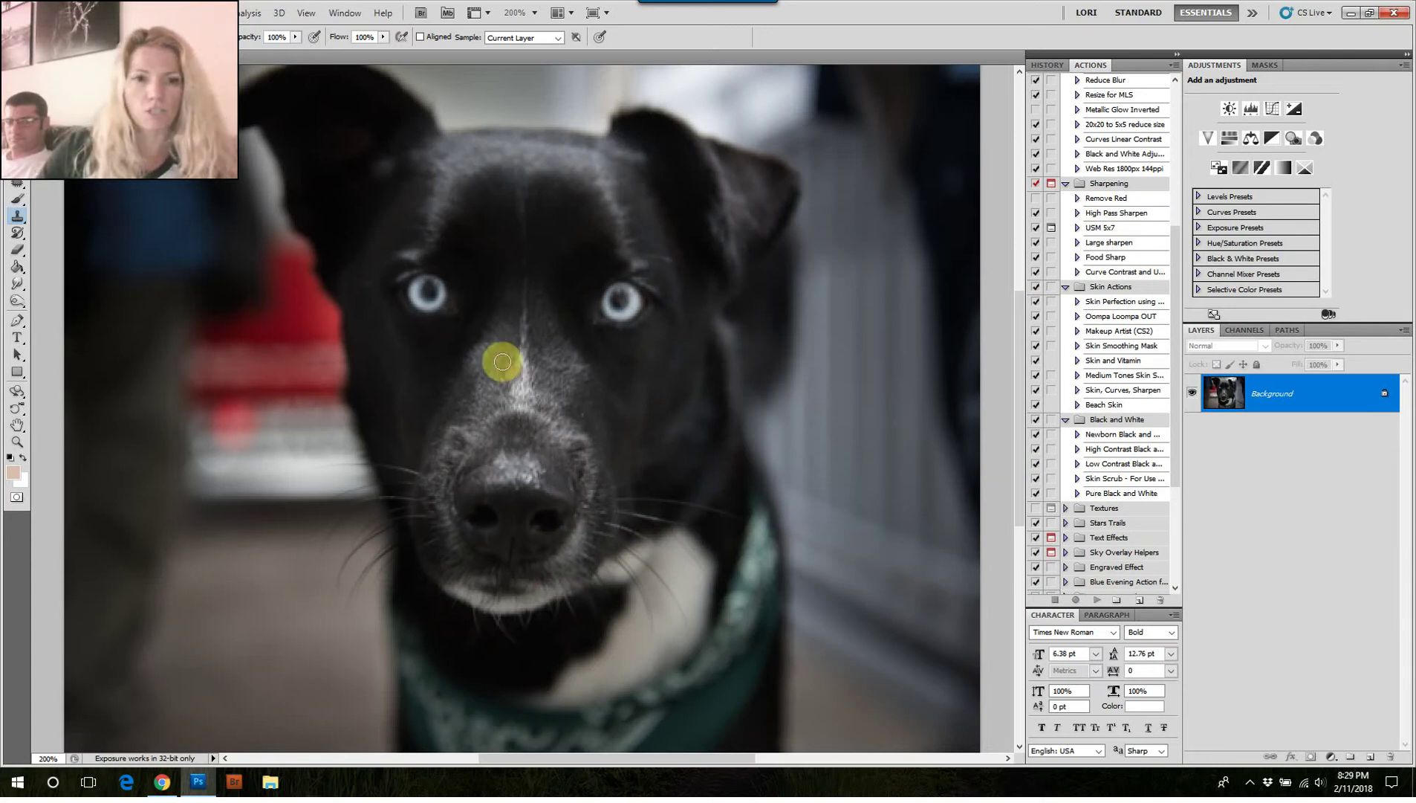
{"action": "key", "text": "b"}
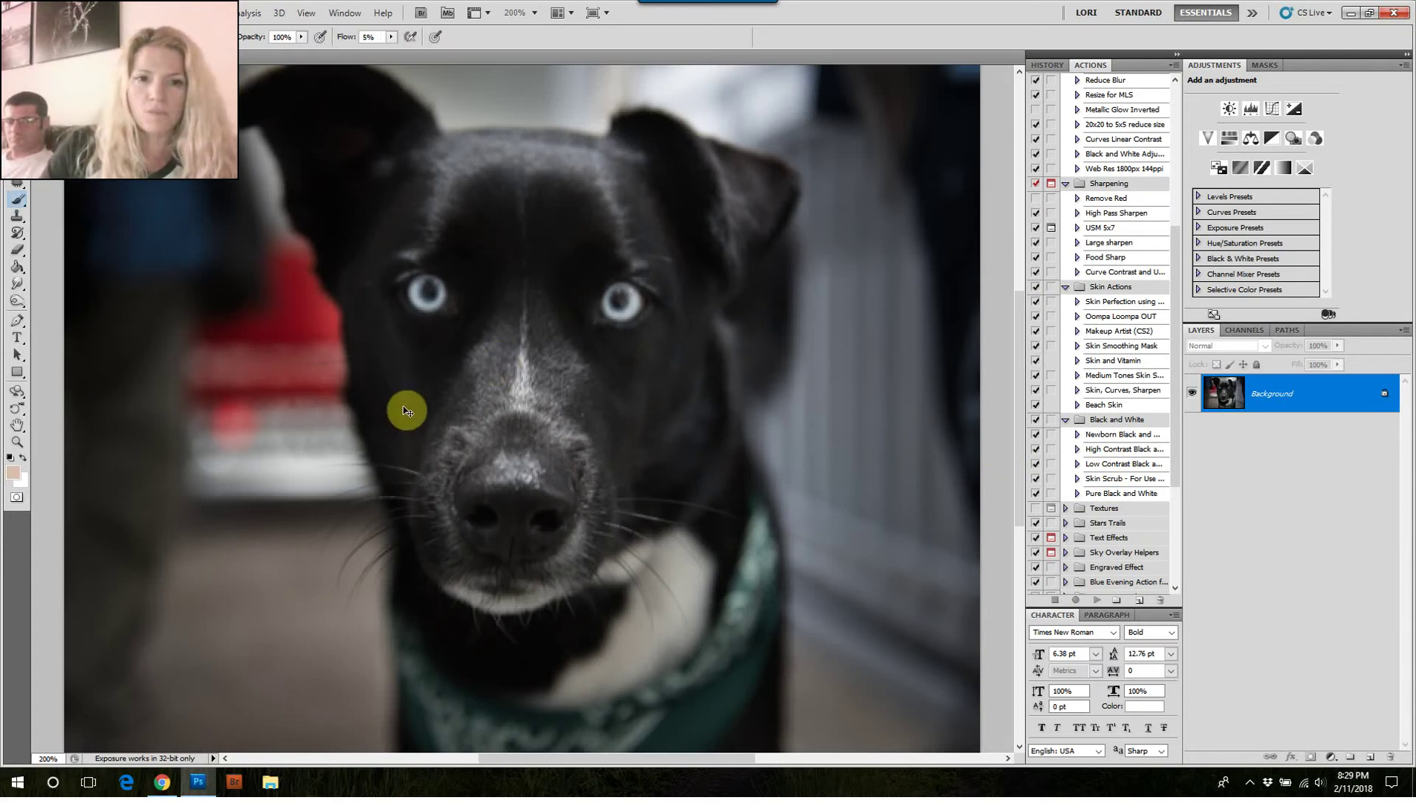
{"action": "key", "text": "ctrl+plus"}
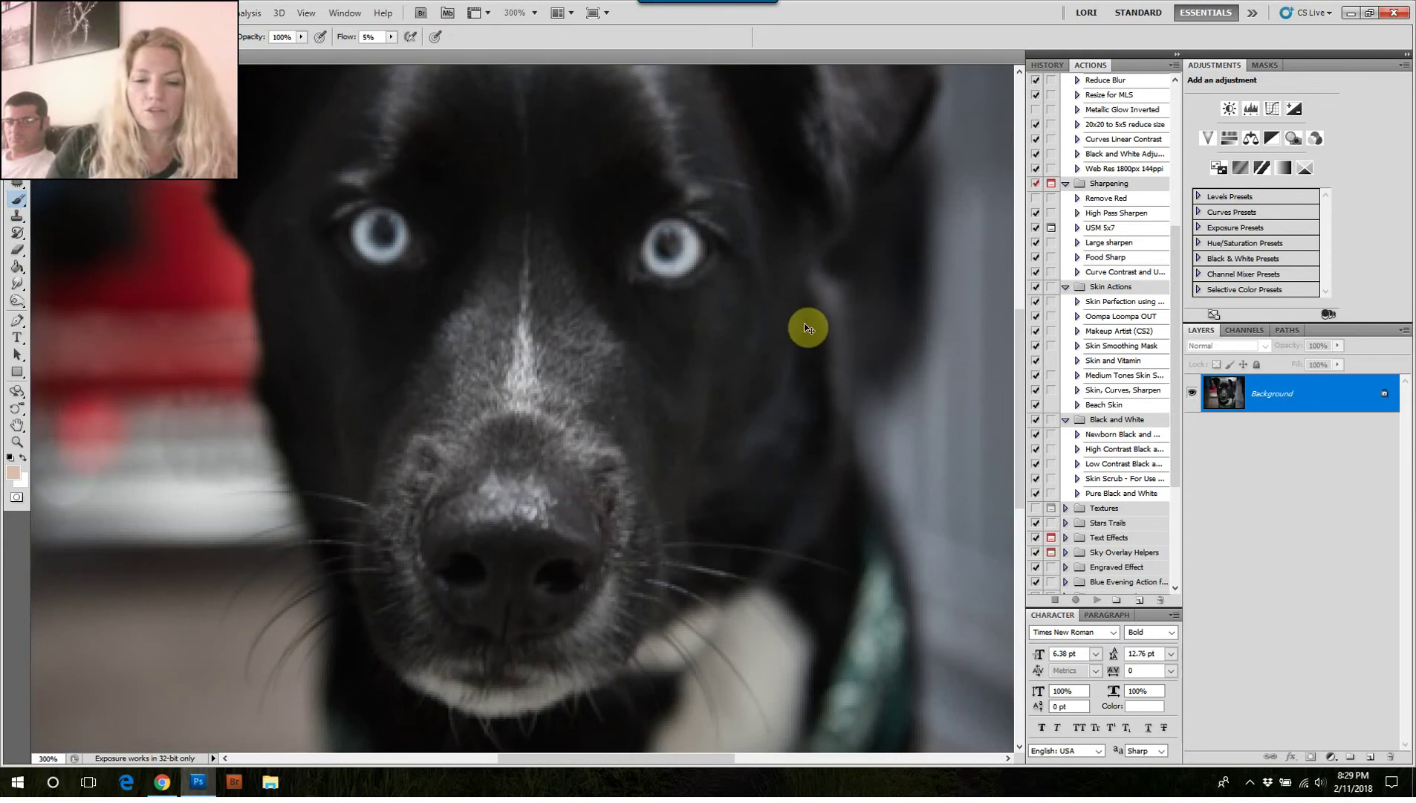
{"action": "key", "text": "ctrl+j"}
{"action": "left_click_drag", "start_coordinate": [177, 431], "coordinate": [421, 332]}
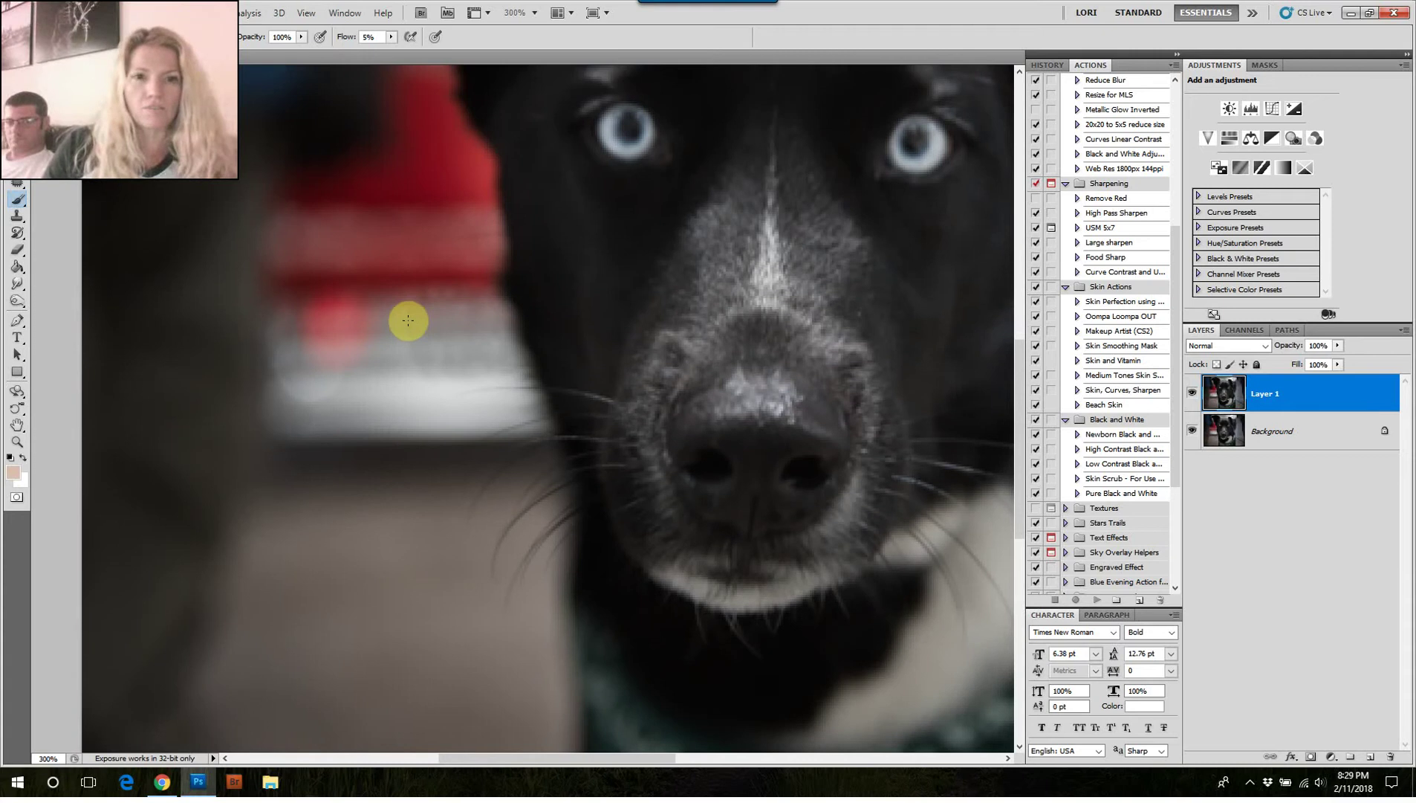
Step: Adjust the brush tip size and set its flow to 7%
{"action": "right_click", "coordinate": [331, 327], "text": "alt"}
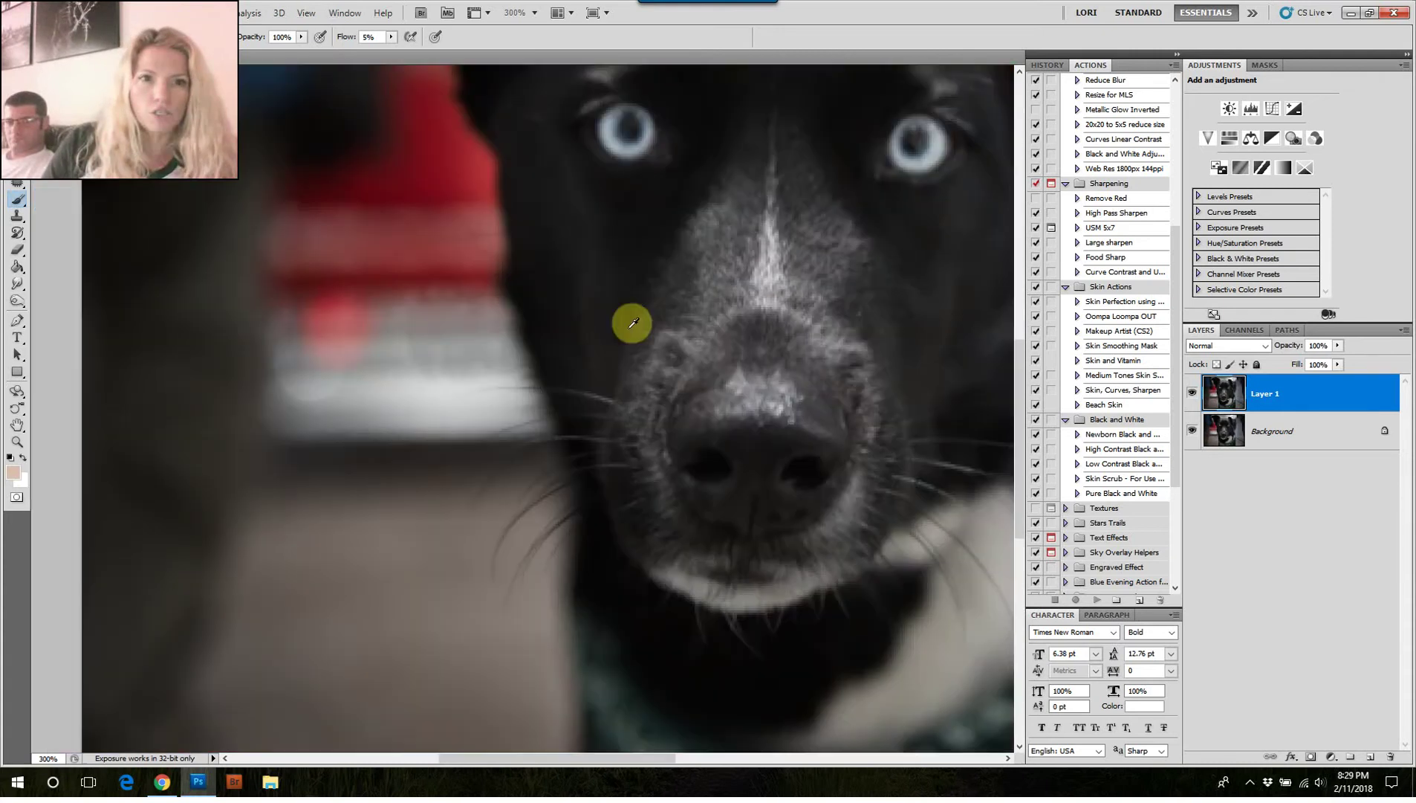
{"action": "mouse_move", "coordinate": [611, 307]}
{"action": "left_mouse_down"}
{"action": "mouse_move", "coordinate": [360, 322]}
{"action": "mouse_move", "coordinate": [164, 358]}
{"action": "mouse_move", "coordinate": [161, 340]}
{"action": "mouse_move", "coordinate": [194, 327]}
{"action": "left_mouse_up"}
{"action": "left_click_drag", "start_coordinate": [538, 298], "coordinate": [467, 301]}
{"action": "left_click", "coordinate": [382, 39]}
{"action": "type", "text": "7"}
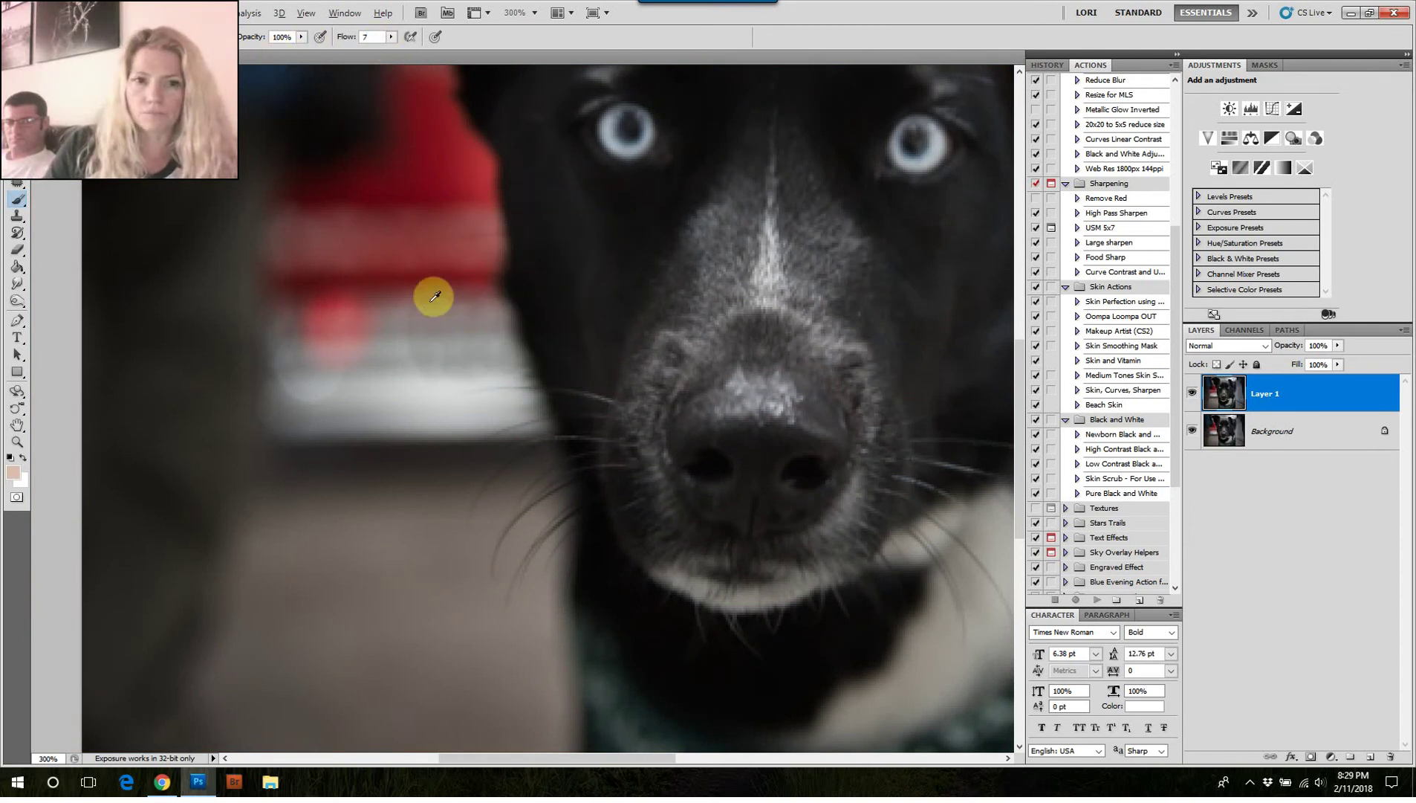
Step: Sample nearby colours and paint over the patterned clone marks just below the red stripe
{"action": "left_click", "coordinate": [389, 318], "text": "alt"}
{"action": "mouse_move", "coordinate": [422, 319]}
{"action": "left_mouse_down"}
{"action": "mouse_move", "coordinate": [484, 316]}
{"action": "mouse_move", "coordinate": [408, 316]}
{"action": "left_mouse_up"}
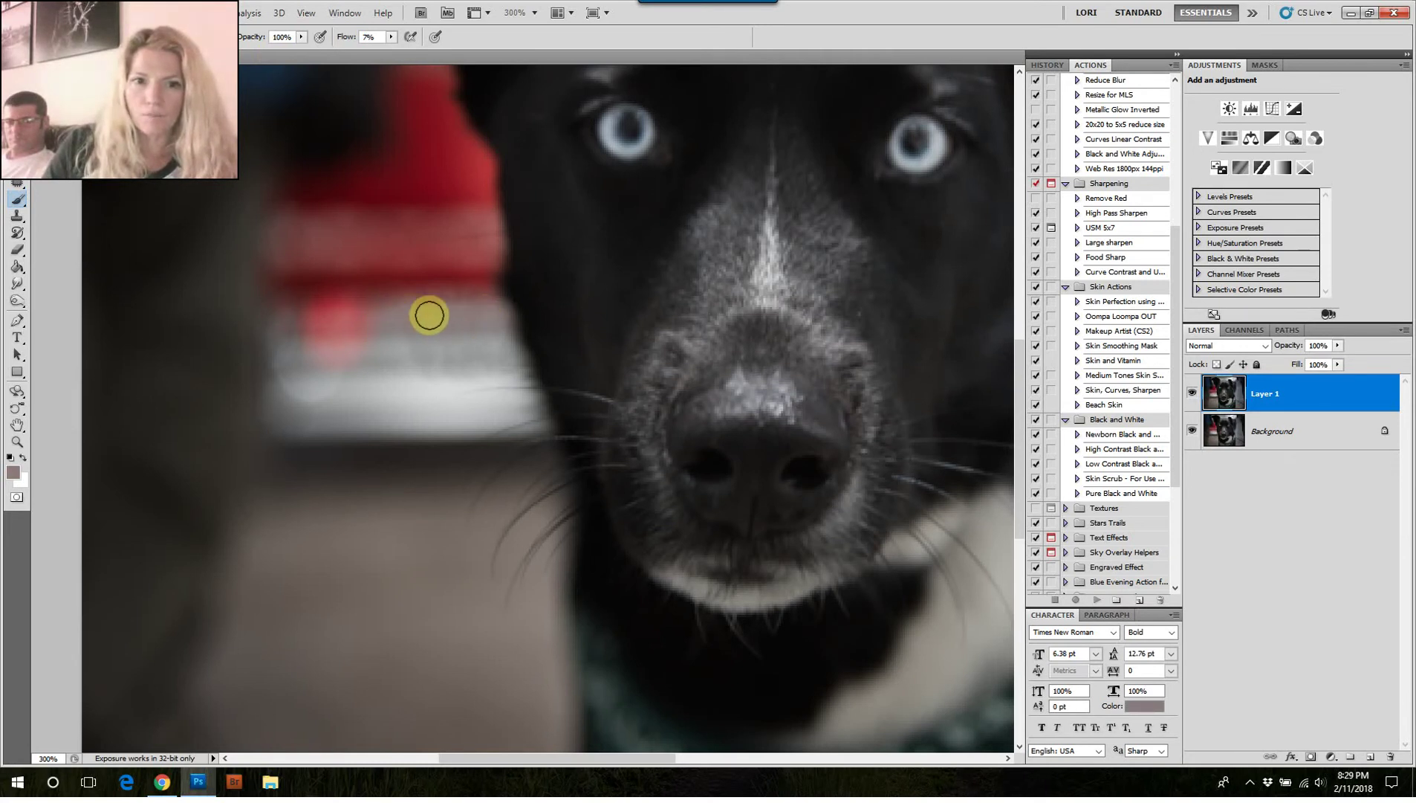
{"action": "left_click", "coordinate": [391, 283], "text": "alt"}
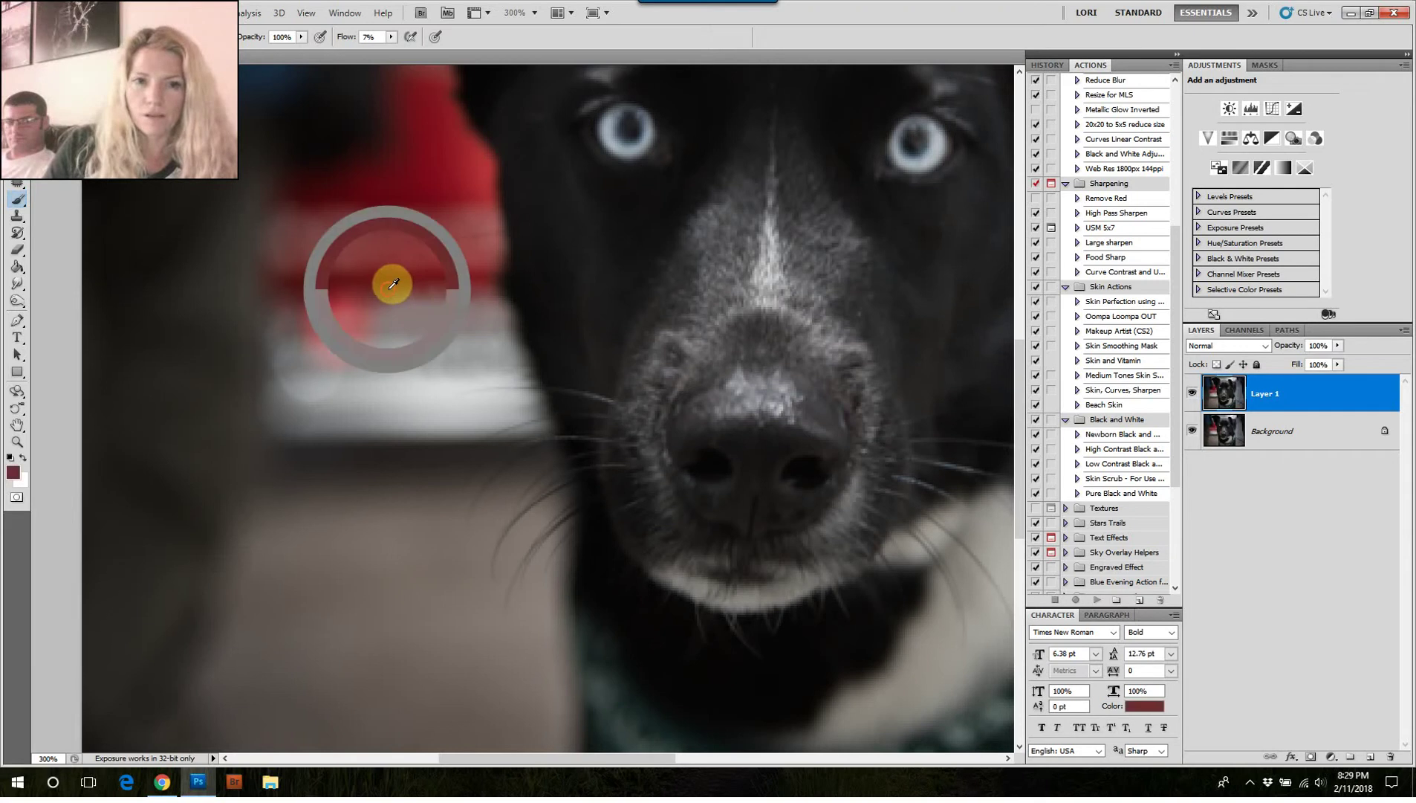
{"action": "mouse_move", "coordinate": [393, 283]}
{"action": "left_mouse_down"}
{"action": "mouse_move", "coordinate": [481, 289]}
{"action": "mouse_move", "coordinate": [380, 290]}
{"action": "mouse_move", "coordinate": [482, 290]}
{"action": "mouse_move", "coordinate": [399, 345]}
{"action": "mouse_move", "coordinate": [520, 344]}
{"action": "mouse_move", "coordinate": [349, 353]}
{"action": "mouse_move", "coordinate": [486, 347]}
{"action": "mouse_move", "coordinate": [411, 342]}
{"action": "left_mouse_up"}
{"action": "left_click", "coordinate": [398, 345], "text": "alt"}
{"action": "left_click", "coordinate": [408, 329], "text": "alt"}
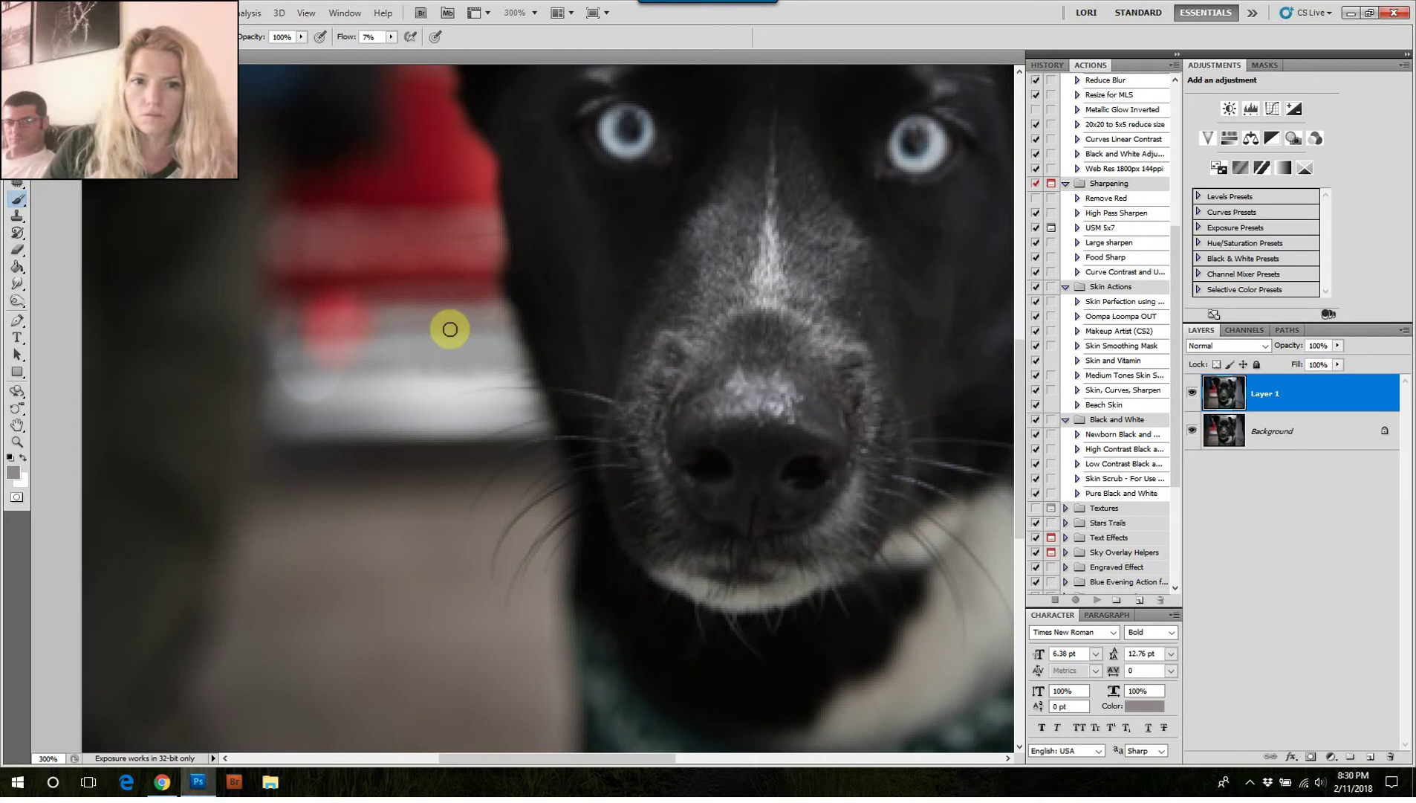
Step: Sample the lighter greys and paint smooth strips across the lower retouched area up to the dog's muzzle
{"action": "left_click", "coordinate": [385, 370], "text": "alt"}
{"action": "mouse_move", "coordinate": [390, 366]}
{"action": "left_mouse_down"}
{"action": "mouse_move", "coordinate": [535, 362]}
{"action": "mouse_move", "coordinate": [408, 369]}
{"action": "mouse_move", "coordinate": [509, 369]}
{"action": "mouse_move", "coordinate": [412, 370]}
{"action": "mouse_move", "coordinate": [510, 368]}
{"action": "left_mouse_up"}
{"action": "left_click", "coordinate": [427, 391]}
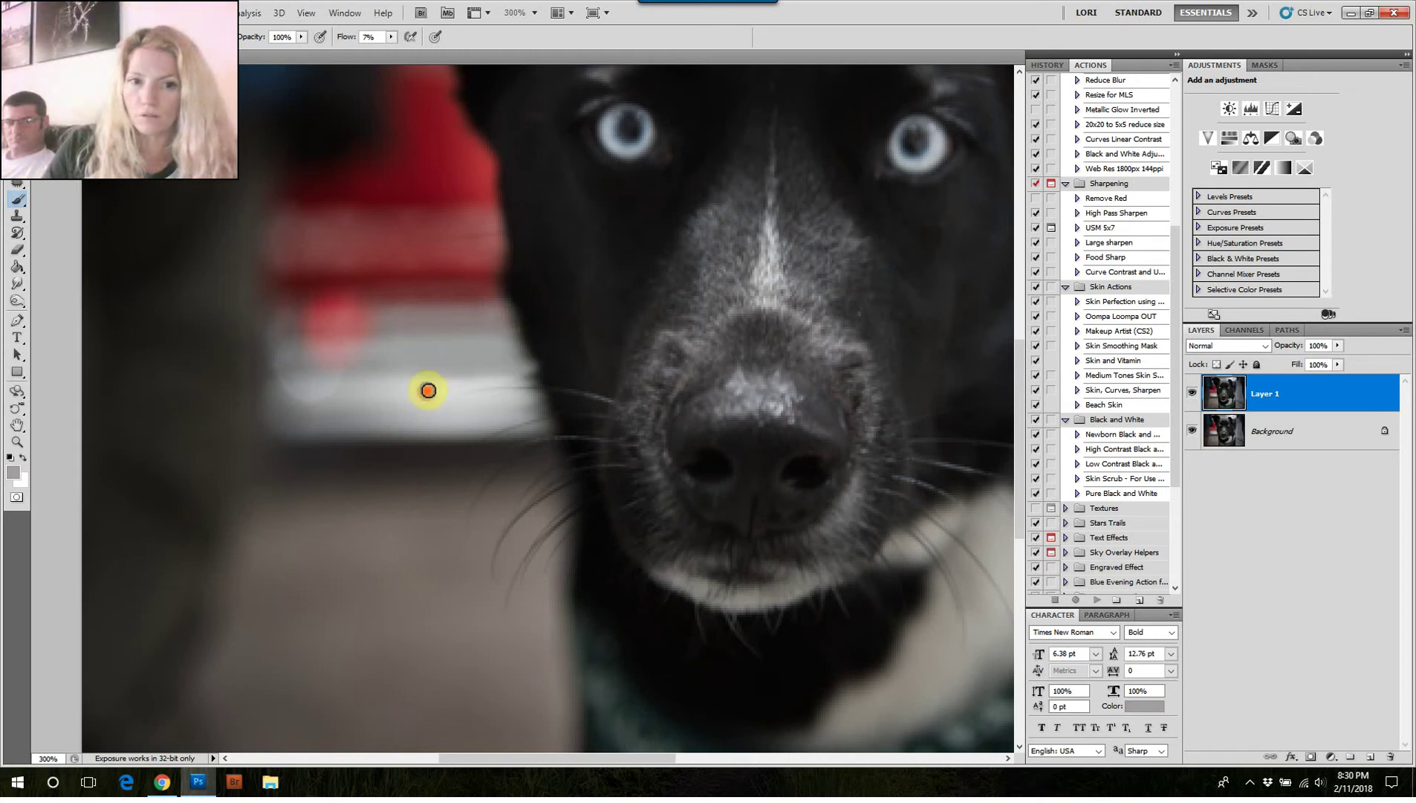
{"action": "left_click", "coordinate": [422, 390], "text": "alt"}
{"action": "mouse_move", "coordinate": [420, 390]}
{"action": "left_mouse_down"}
{"action": "mouse_move", "coordinate": [455, 386]}
{"action": "mouse_move", "coordinate": [406, 384]}
{"action": "mouse_move", "coordinate": [516, 379]}
{"action": "mouse_move", "coordinate": [376, 379]}
{"action": "mouse_move", "coordinate": [528, 382]}
{"action": "mouse_move", "coordinate": [411, 380]}
{"action": "mouse_move", "coordinate": [493, 379]}
{"action": "left_mouse_up"}
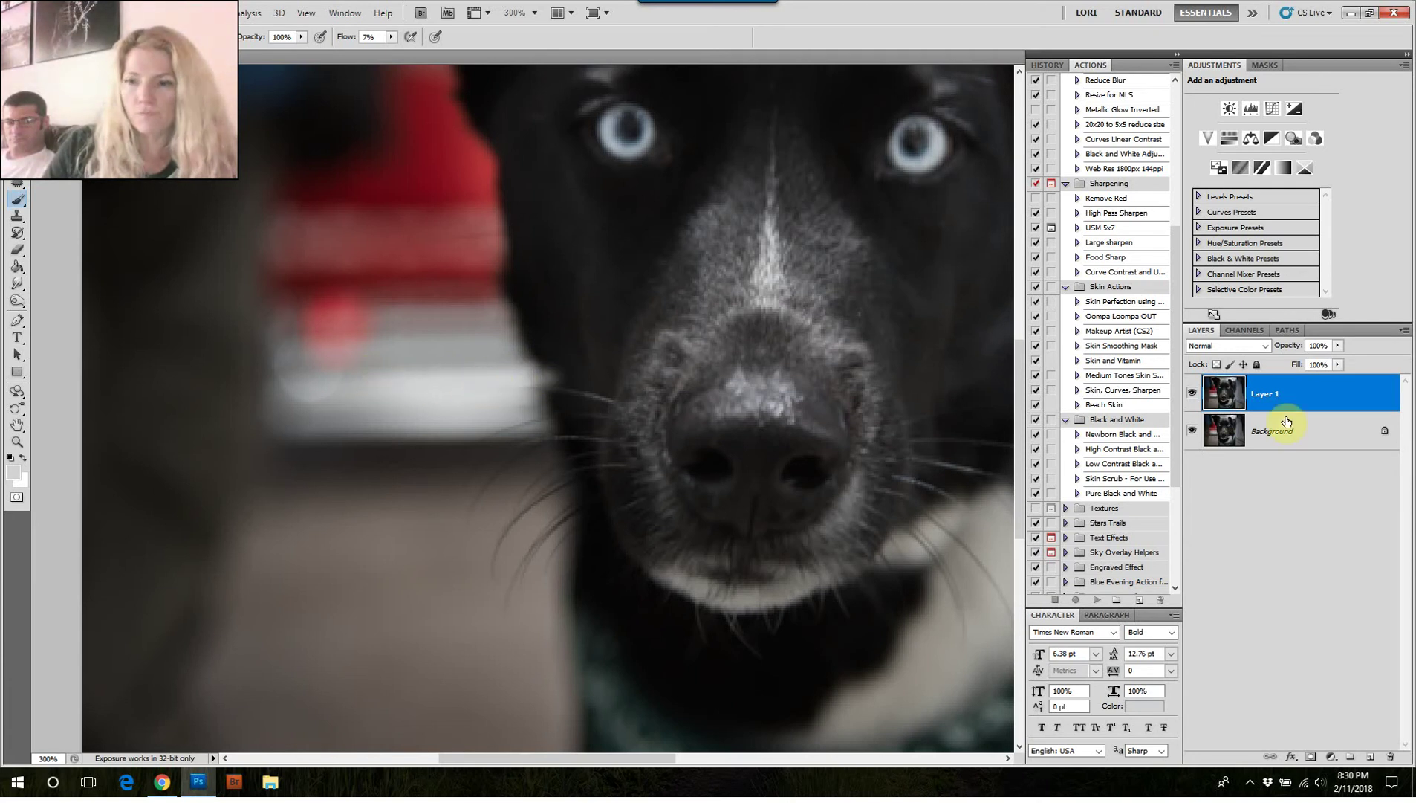
Step: Add a mask to Layer 1 and paint black at 15% flow where the brushwork spills onto the dog's muzzle edge
{"action": "left_click", "coordinate": [1310, 757]}
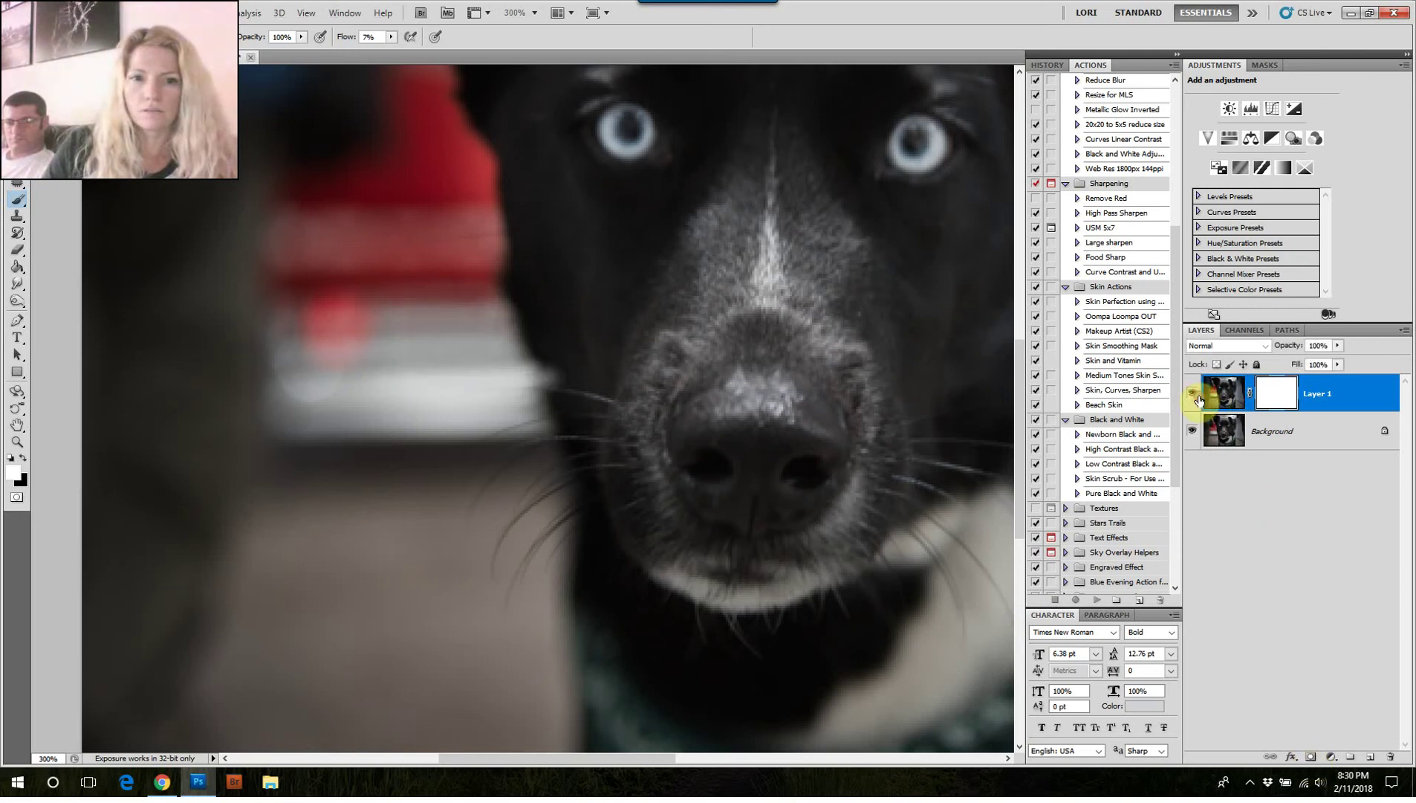
{"action": "left_click", "coordinate": [1269, 405]}
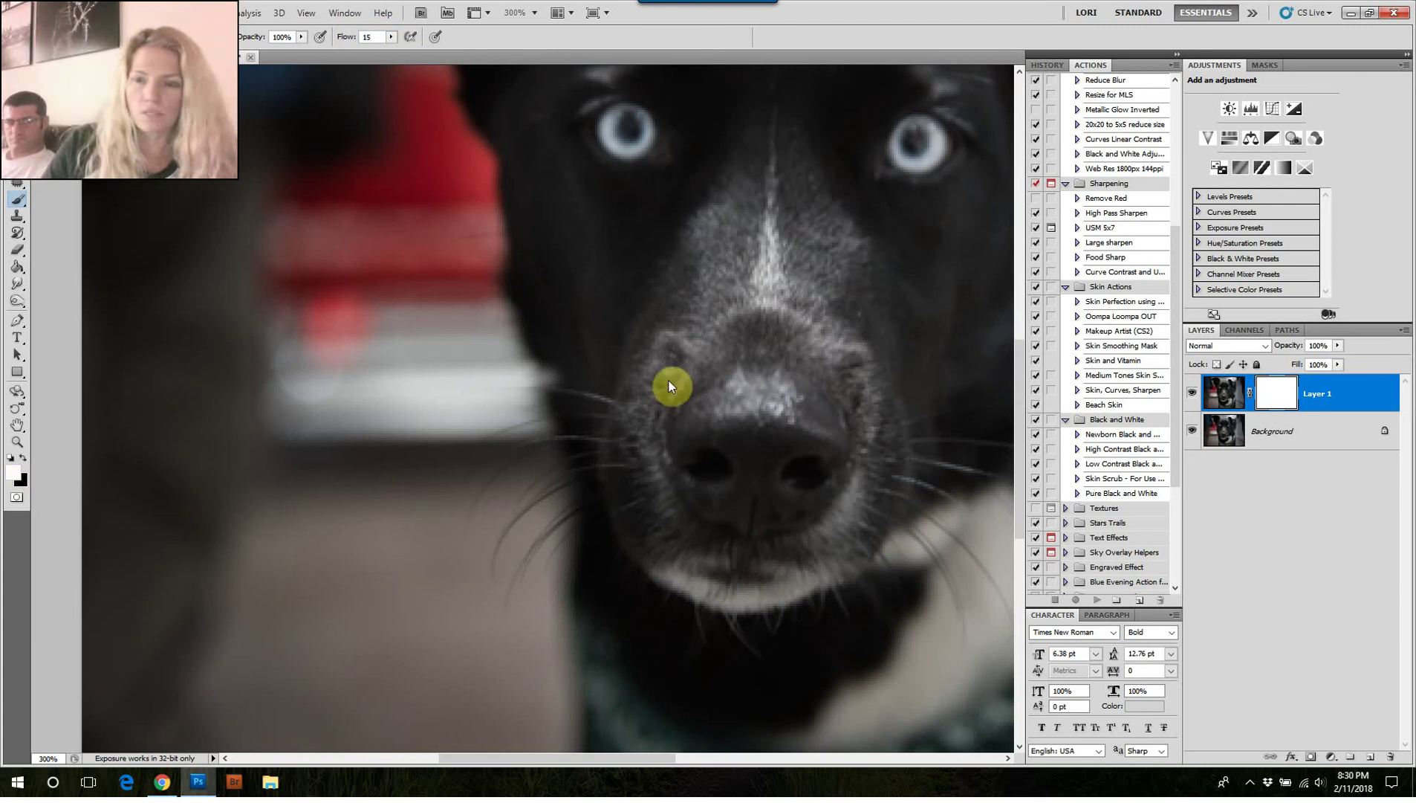
{"action": "key", "text": "d"}
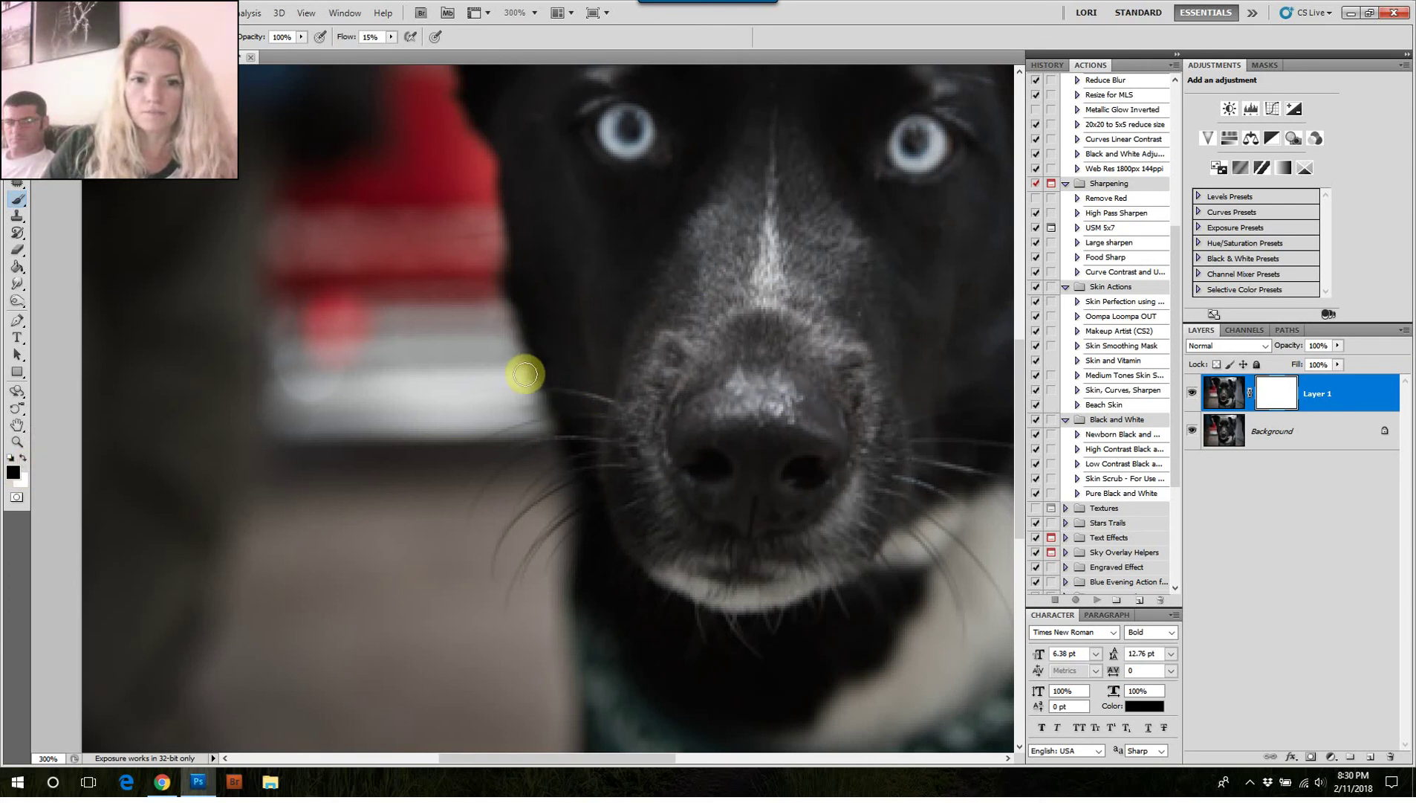
{"action": "left_click_drag", "start_coordinate": [528, 366], "coordinate": [561, 344]}
Step: Merge the visible layers and take a history snapshot of the finished retouch
{"action": "key", "text": "ctrl+minus"}
{"action": "key", "text": "ctrl+minus"}
{"action": "key", "text": "ctrl+minus"}
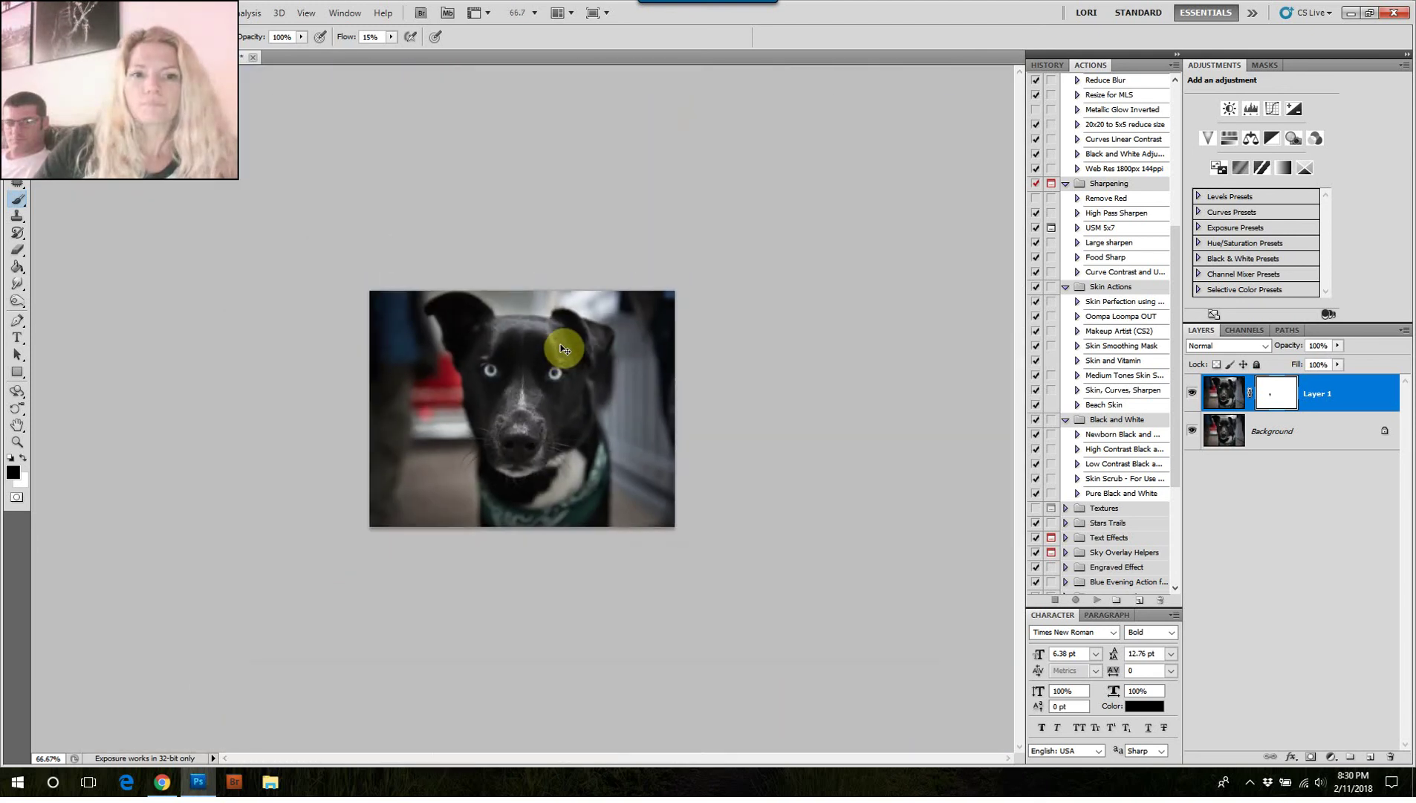
{"action": "key", "text": "ctrl+e"}
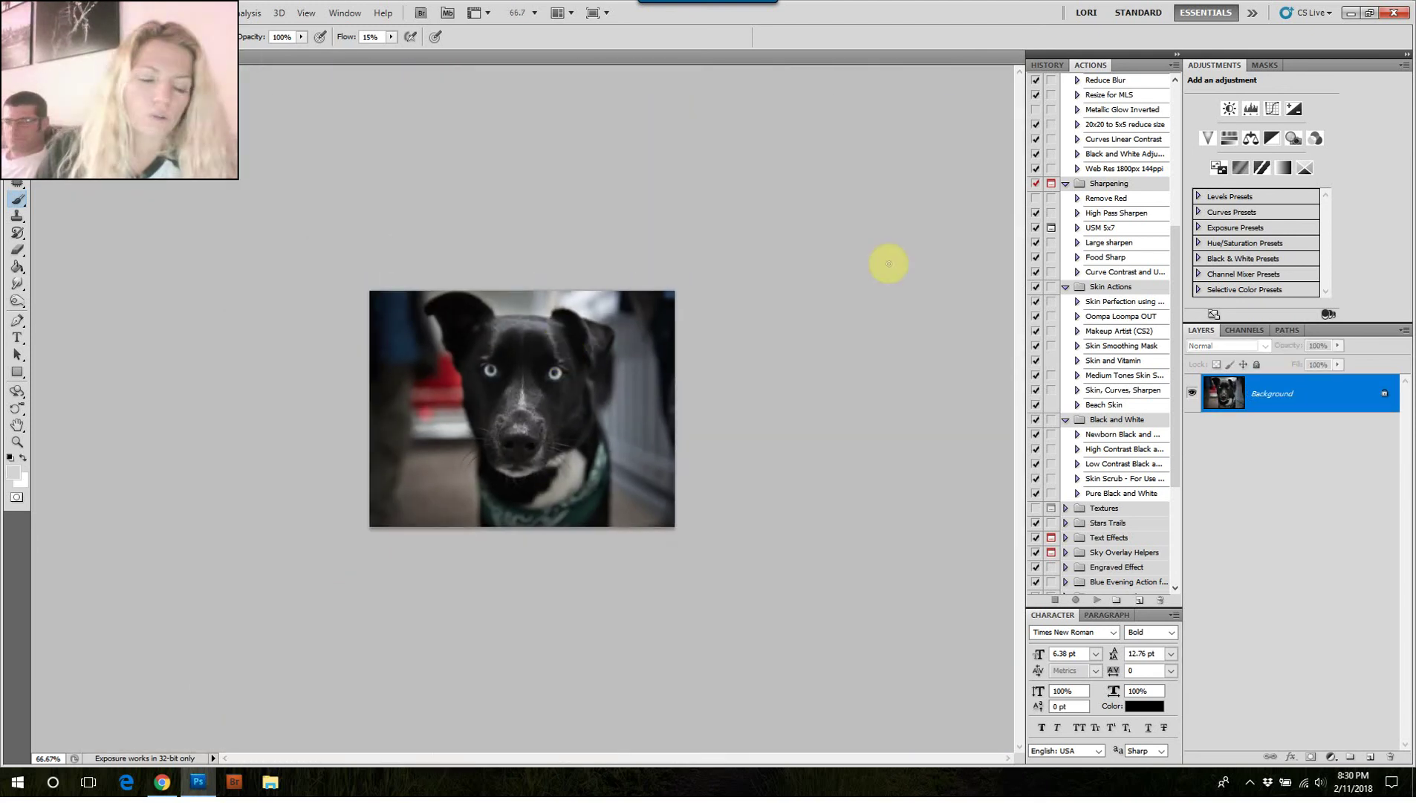
{"action": "left_click", "coordinate": [1044, 65]}
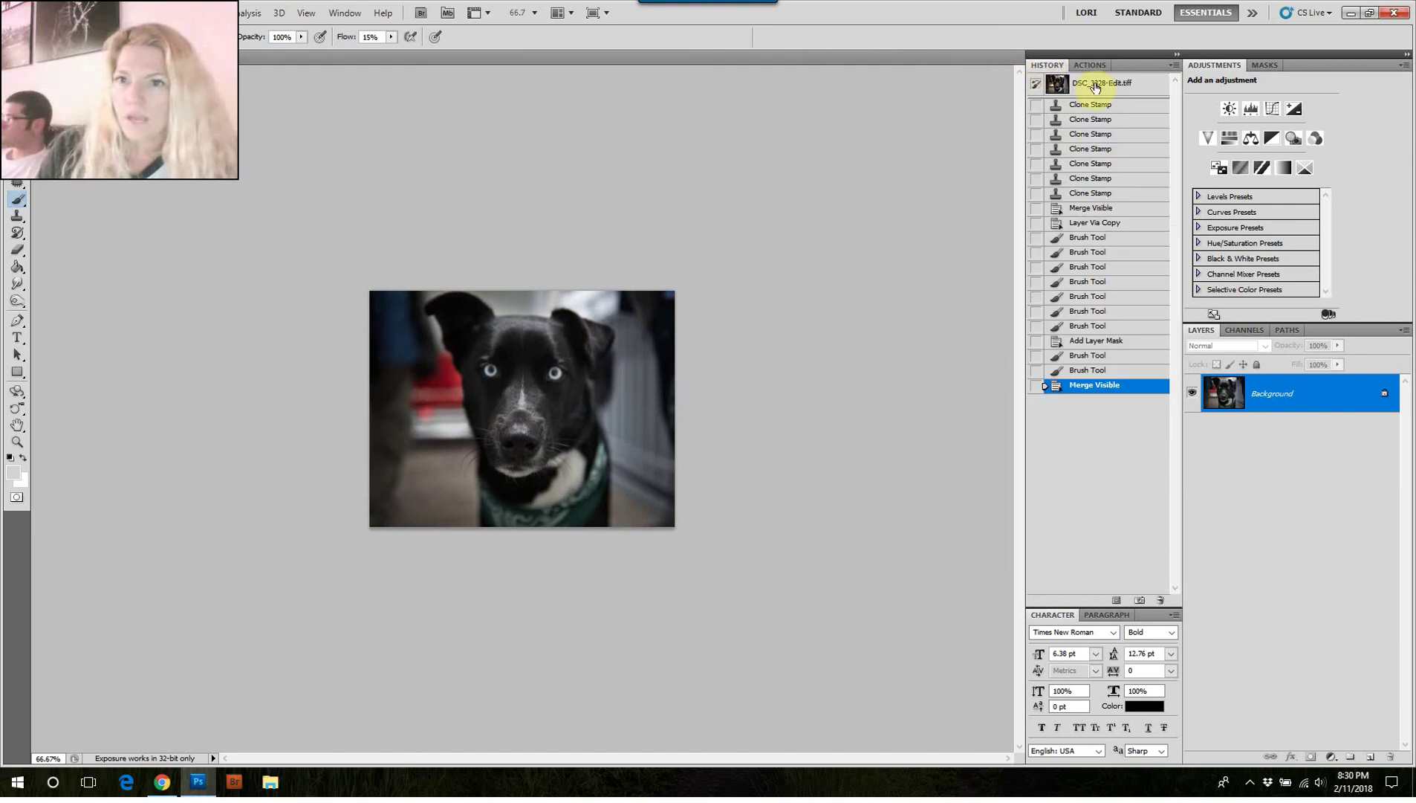
{"action": "left_click", "coordinate": [1140, 601]}
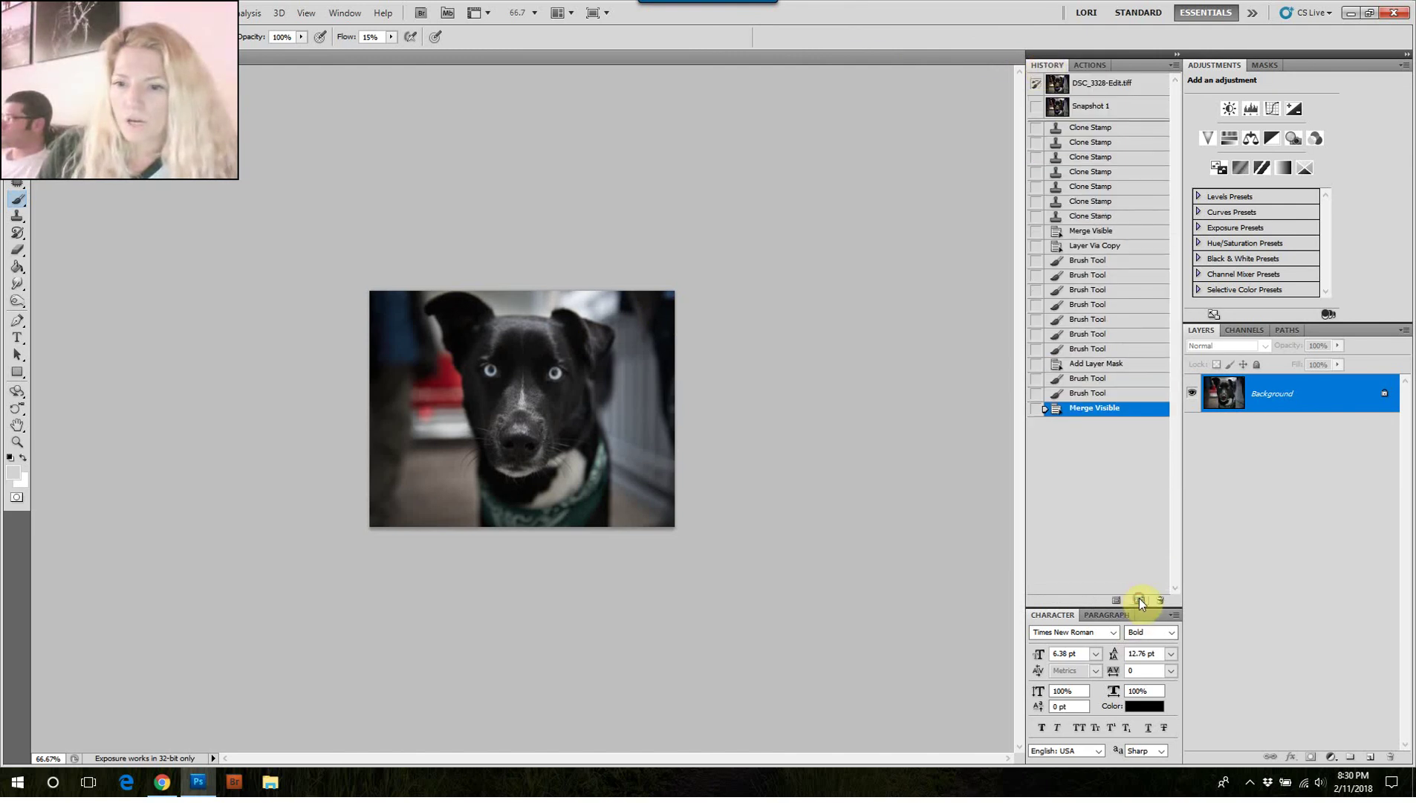
Step: Compare the original image state with the new snapshot, finishing on the snapshot
{"action": "left_click", "coordinate": [1113, 93]}
{"action": "left_click", "coordinate": [1113, 106]}
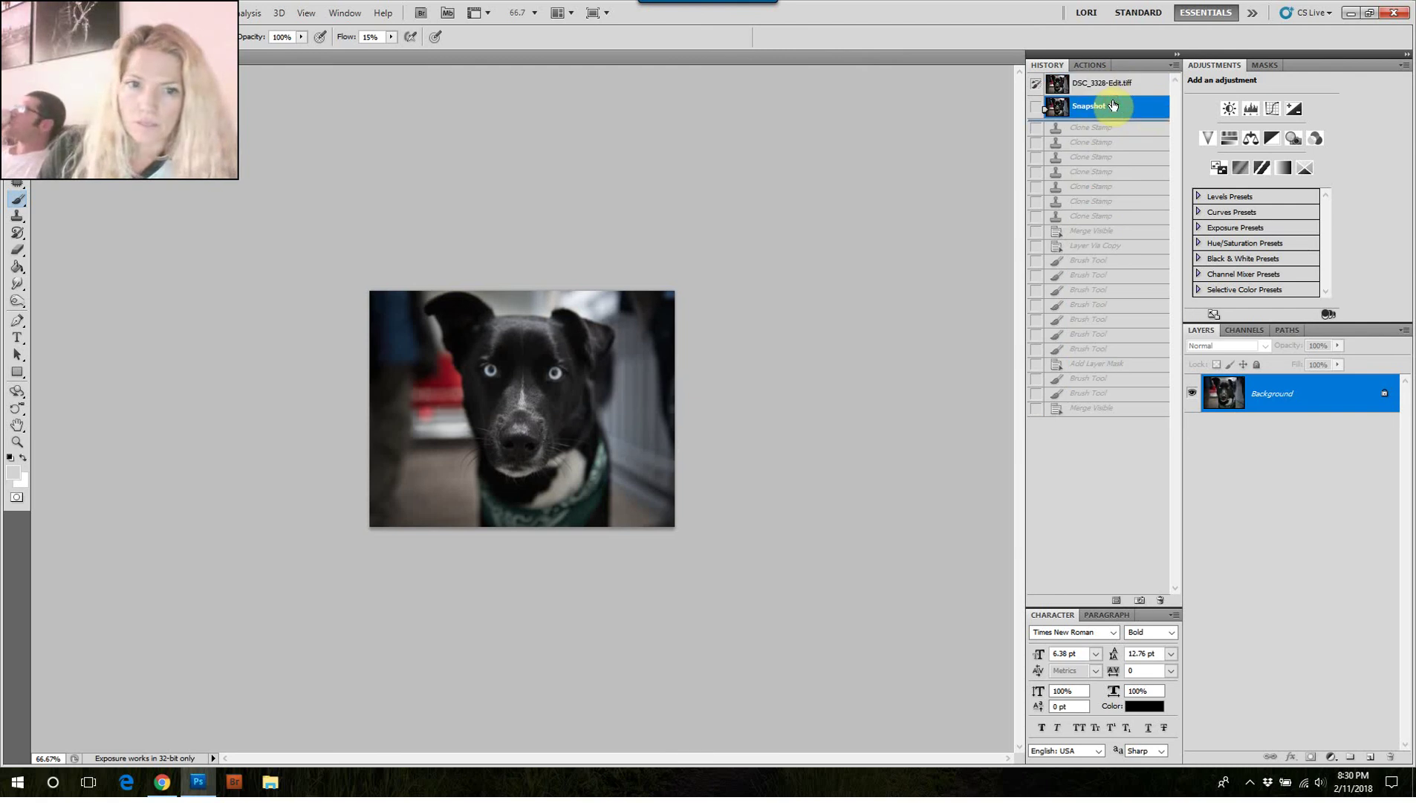
{"action": "left_click", "coordinate": [1113, 88]}
{"action": "left_click", "coordinate": [1112, 109]}
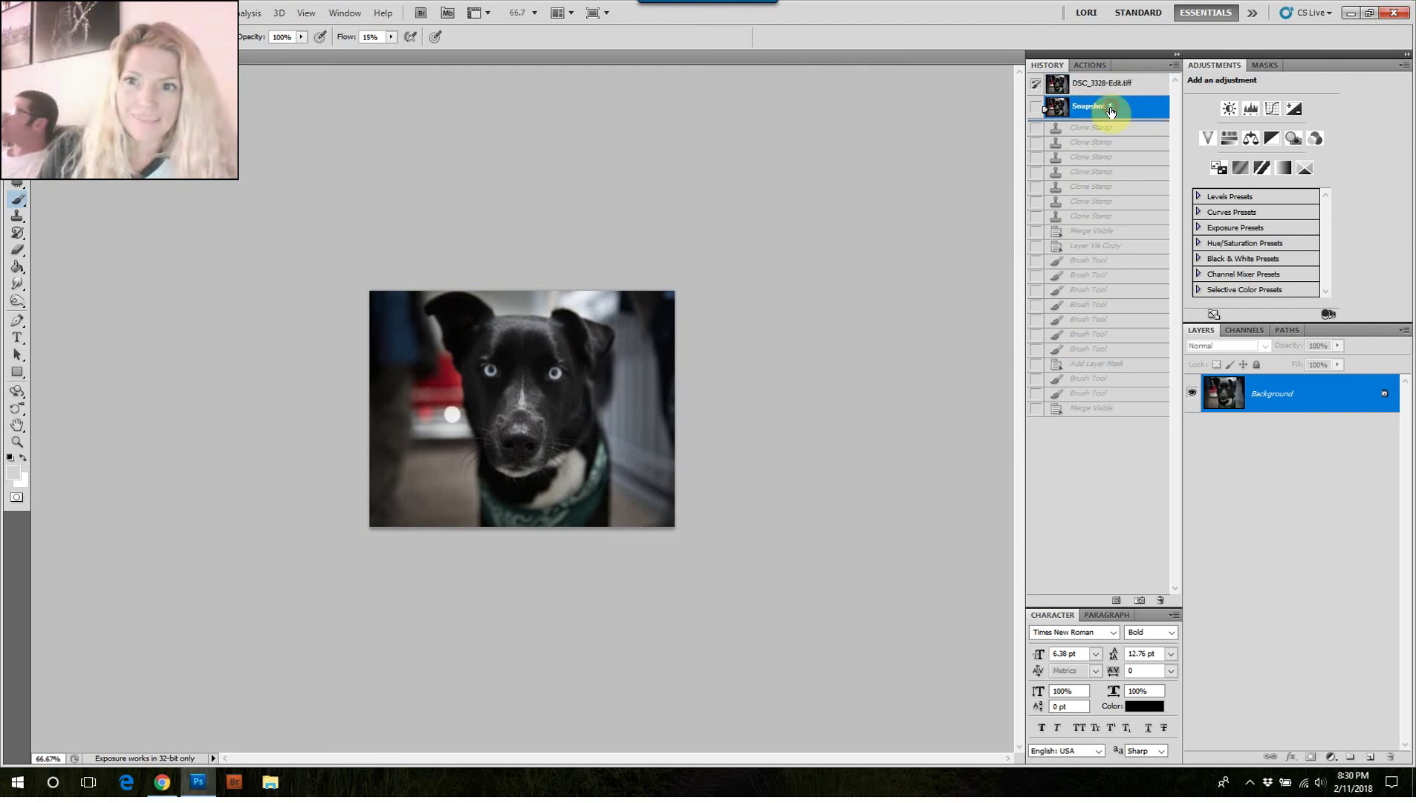